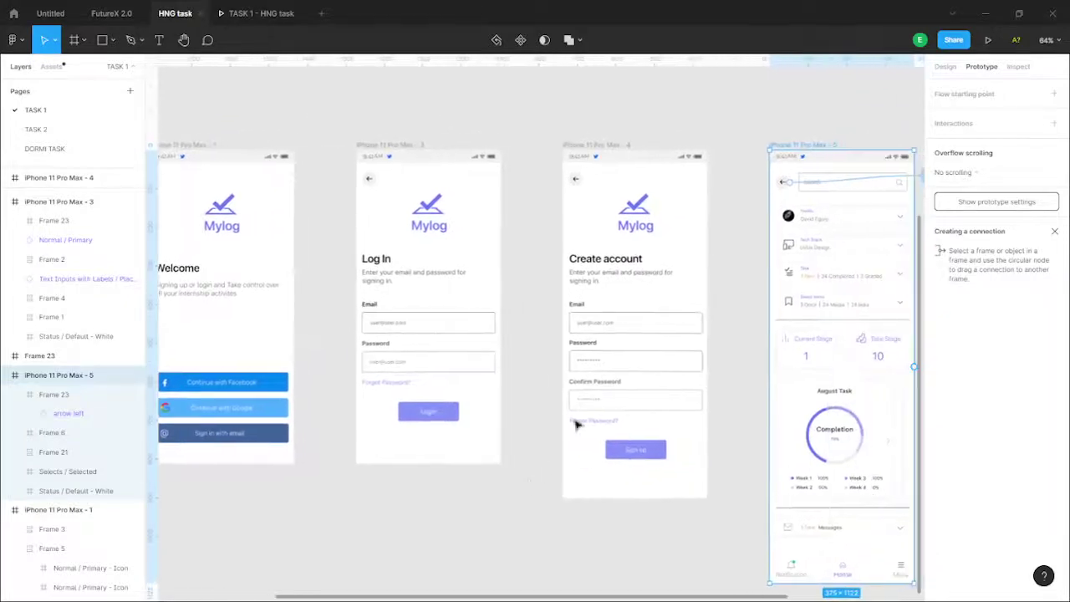
# Remove the on-tap Back interaction from the back arrow on the iPhone 11 Pro Max - 5 frame
pyautogui.scroll(-2, 576, 423)
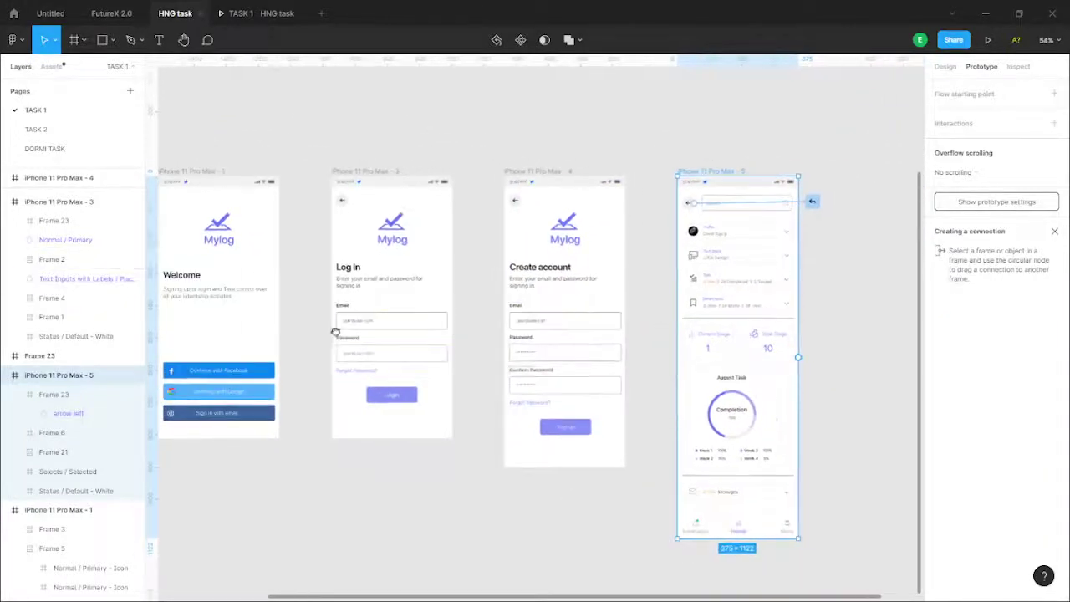
pyautogui.hscroll(-2, 580, 440)
pyautogui.hscroll(3, 783, 275)
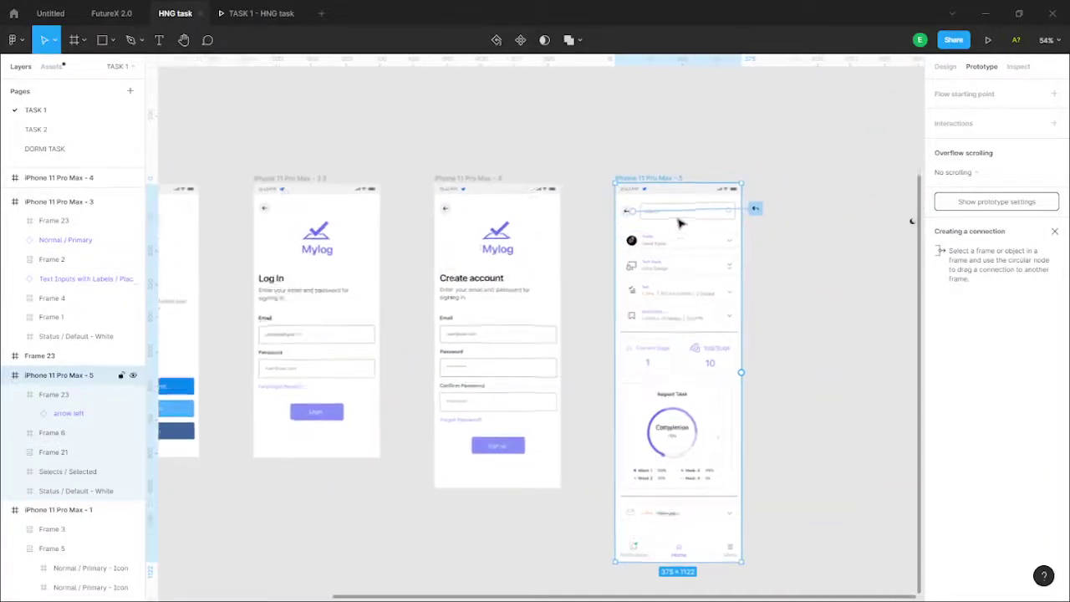
pyautogui.scroll(4, 680, 223)
pyautogui.click(799, 203)
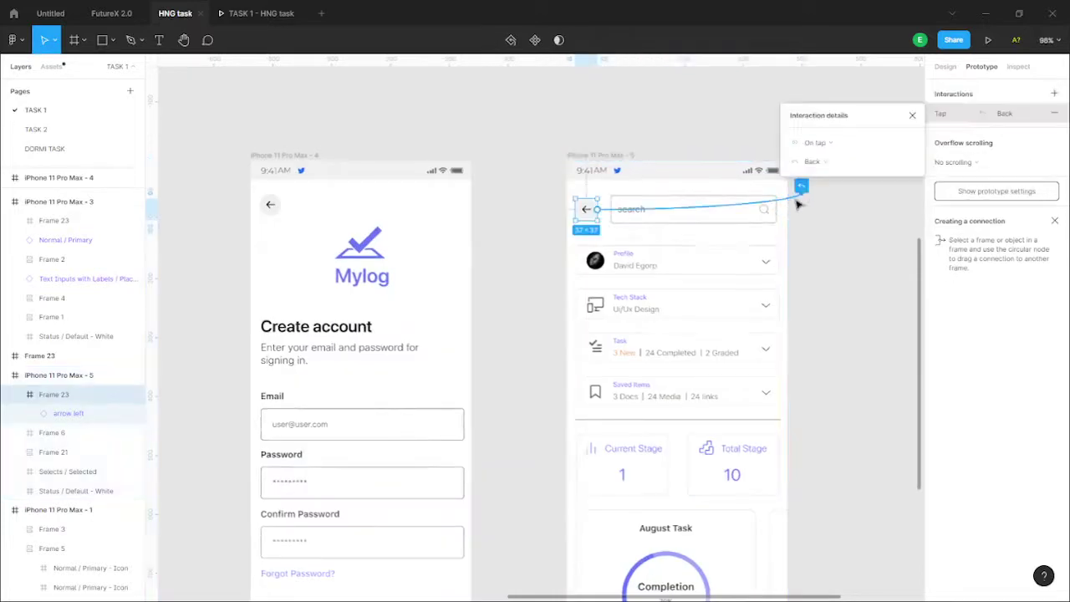
pyautogui.click(587, 209)
pyautogui.scroll(2, 615, 211)
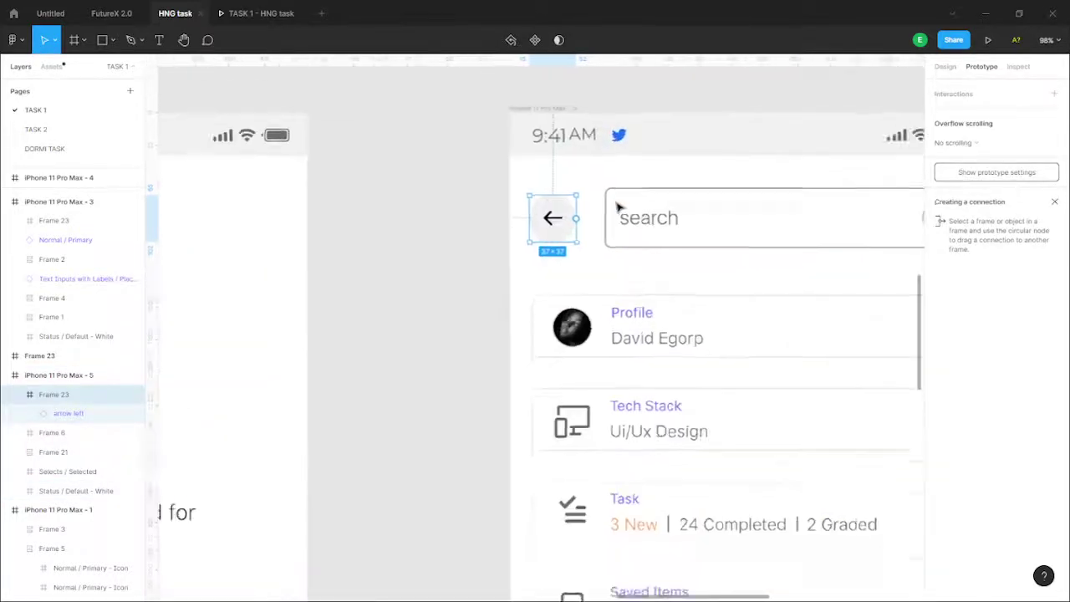
# Look over the Welcome, Log In, Create account and dashboard frames that make up the prototype flow
pyautogui.scroll(-5, 615, 212)
pyautogui.moveTo(403, 318); pyautogui.dragTo(610, 251)
pyautogui.scroll(-1, 551, 170)
pyautogui.scroll(4, 355, 142)
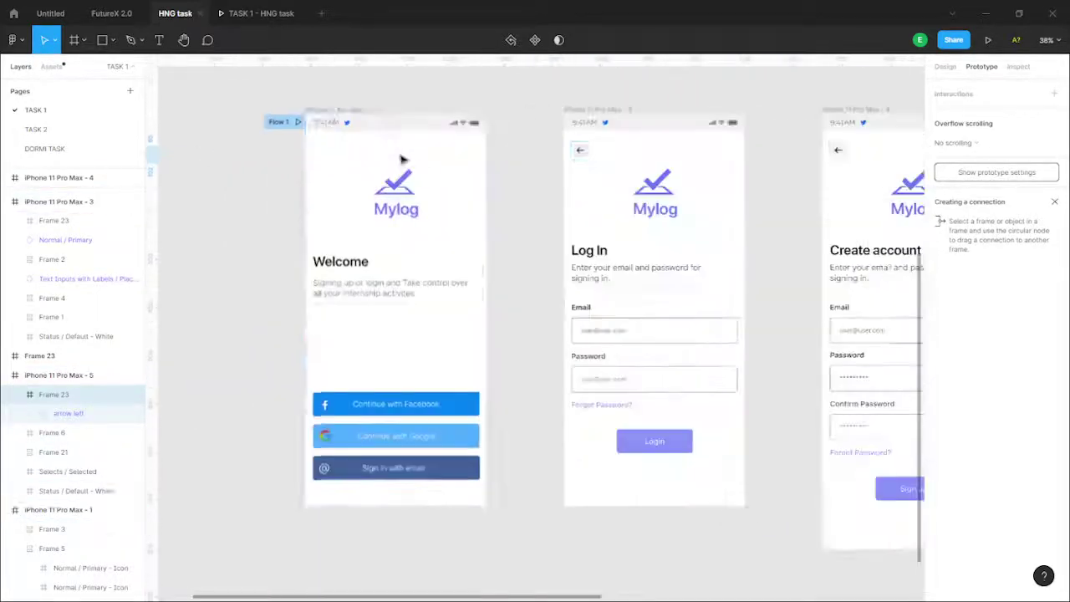
pyautogui.scroll(-1, 416, 215)
pyautogui.scroll(-5, 526, 363)
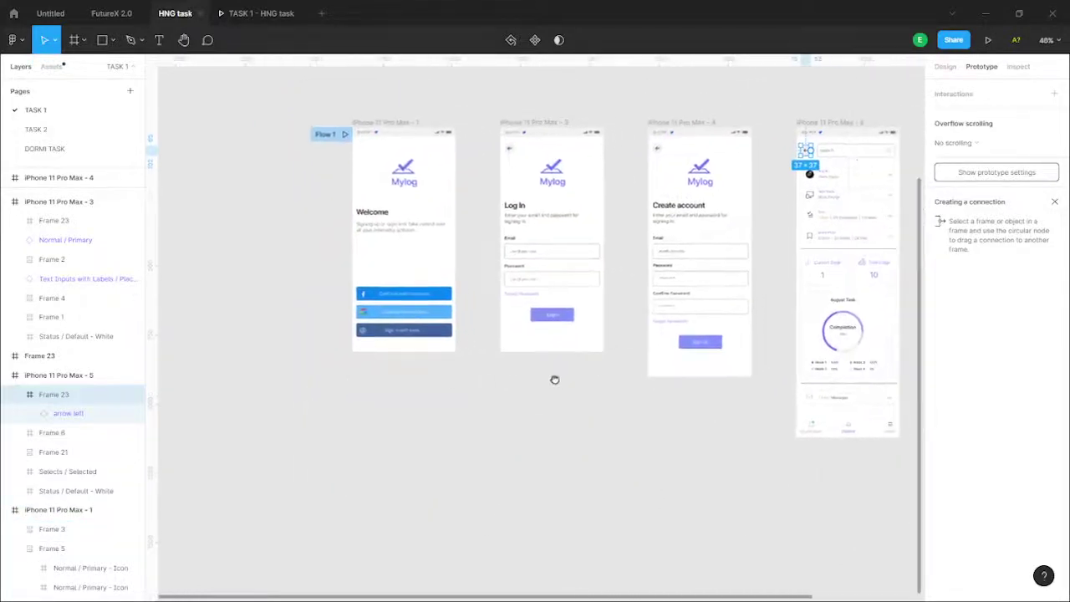
pyautogui.moveTo(744, 250); pyautogui.dragTo(609, 263)
pyautogui.click(552, 457)
pyautogui.moveTo(365, 444); pyautogui.dragTo(430, 444)
pyautogui.scroll(1, 310, 318)
pyautogui.moveTo(342, 398); pyautogui.dragTo(371, 407)
pyautogui.scroll(1, 378, 330)
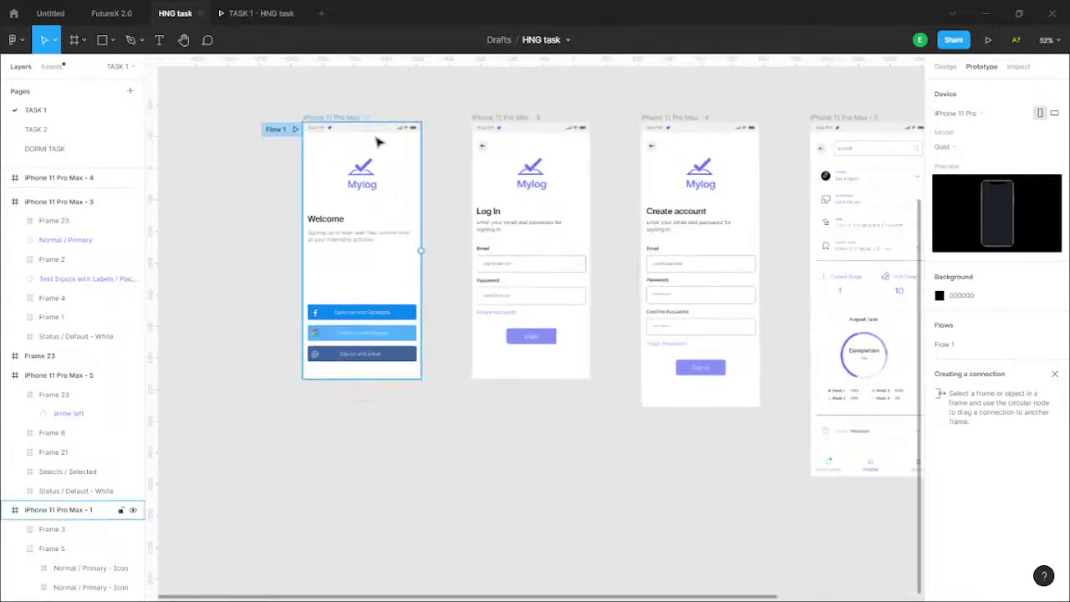
pyautogui.hscroll(2, 707, 289)
pyautogui.scroll(5, 220, 270)
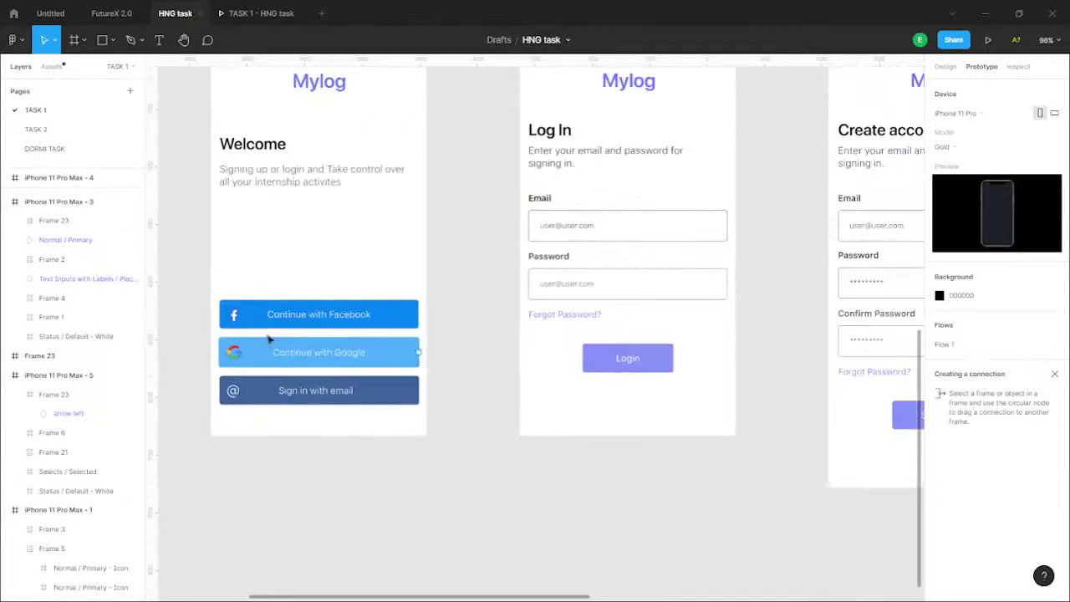
pyautogui.scroll(-3, 411, 354)
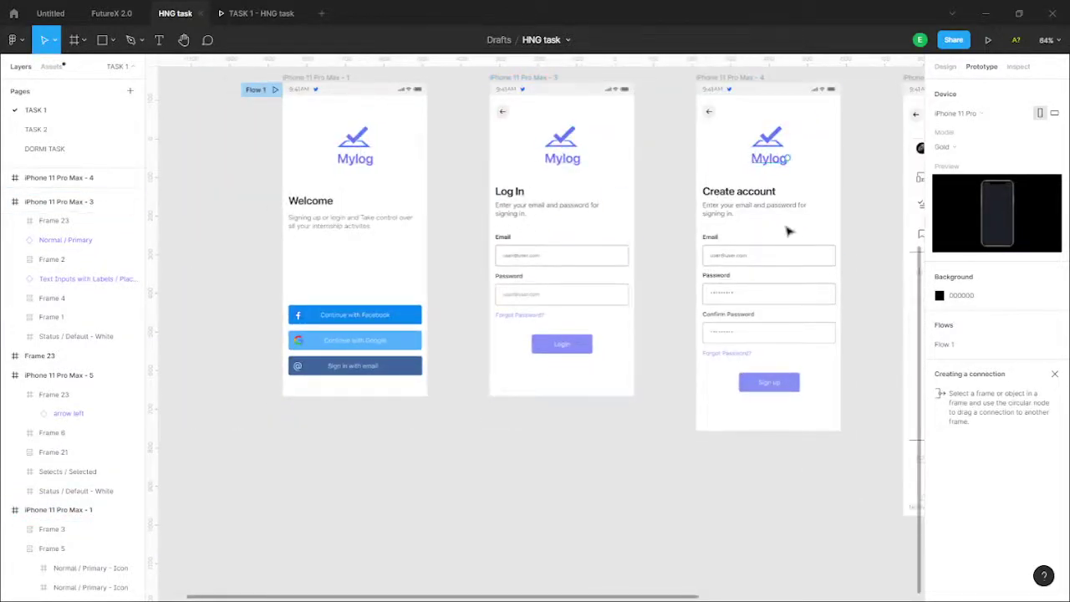
pyautogui.hscroll(2, 788, 232)
pyautogui.hscroll(-1, 379, 387)
pyautogui.scroll(4, 268, 327)
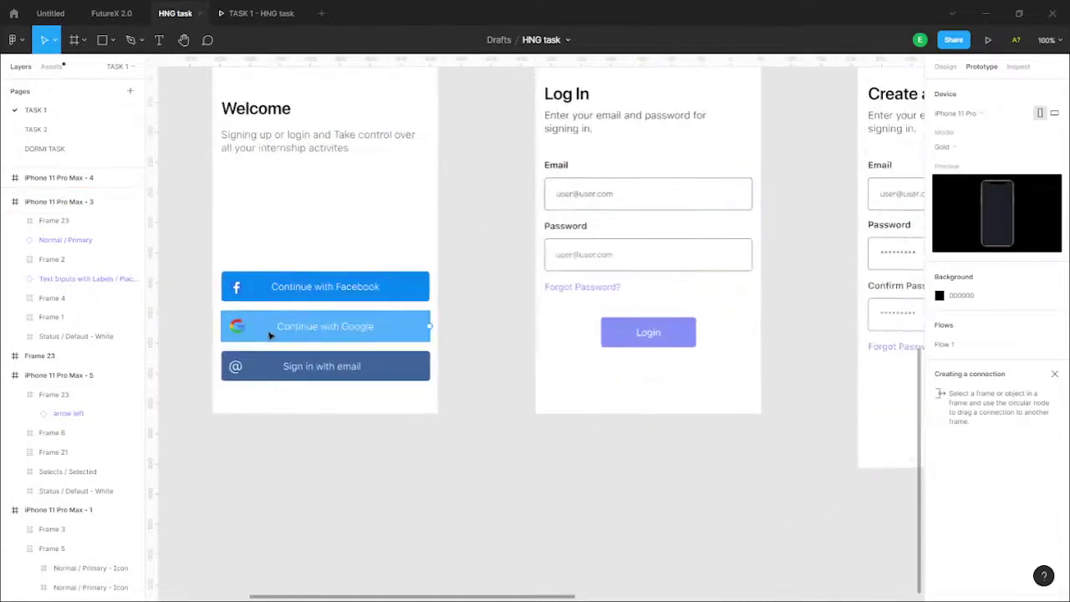
# Link the Sign in with email button on the Welcome frame to the Create account frame with an instant on-tap navigation
pyautogui.click(380, 334)
pyautogui.click(373, 374)
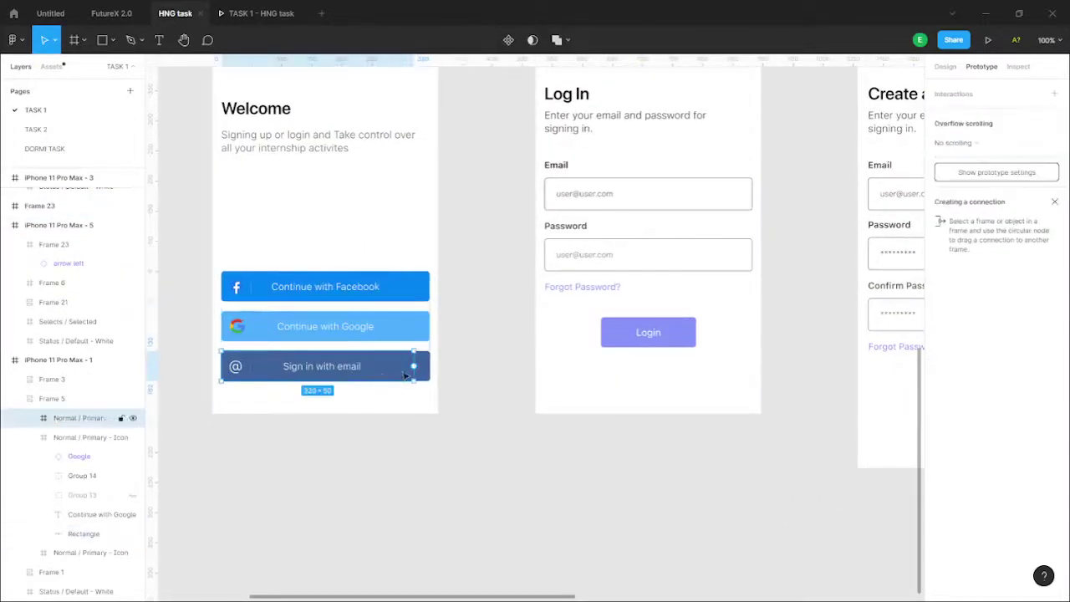
pyautogui.moveTo(448, 372); pyautogui.dragTo(877, 305)
pyautogui.hscroll(3, 680, 323)
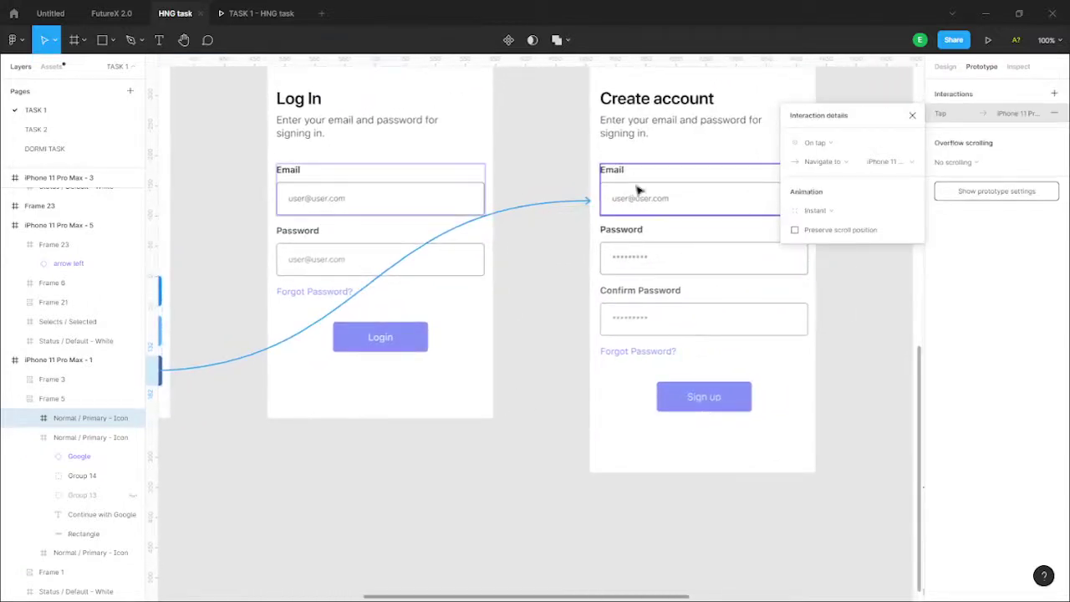
# Inspect the Continue with Google button on the Welcome frame and the heading of the Log In frame
pyautogui.scroll(-1, 637, 251)
pyautogui.scroll(-5, 636, 306)
pyautogui.moveTo(470, 399); pyautogui.dragTo(543, 353)
pyautogui.scroll(6, 459, 267)
pyautogui.moveTo(560, 264); pyautogui.dragTo(400, 320)
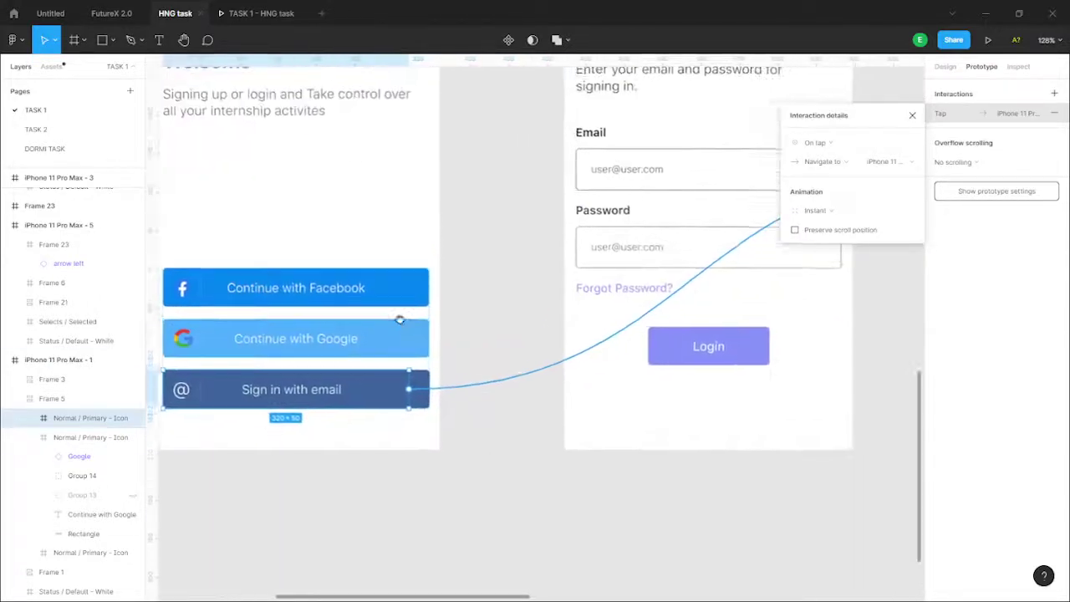
pyautogui.click(399, 338)
pyautogui.scroll(-5, 454, 310)
pyautogui.scroll(2, 449, 349)
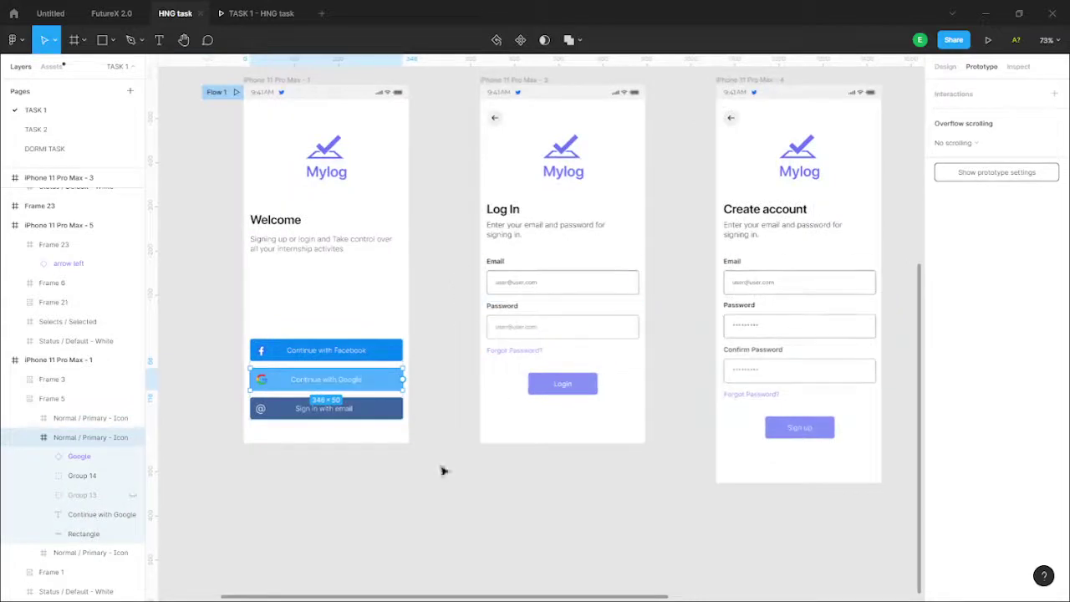
pyautogui.scroll(1, 281, 385)
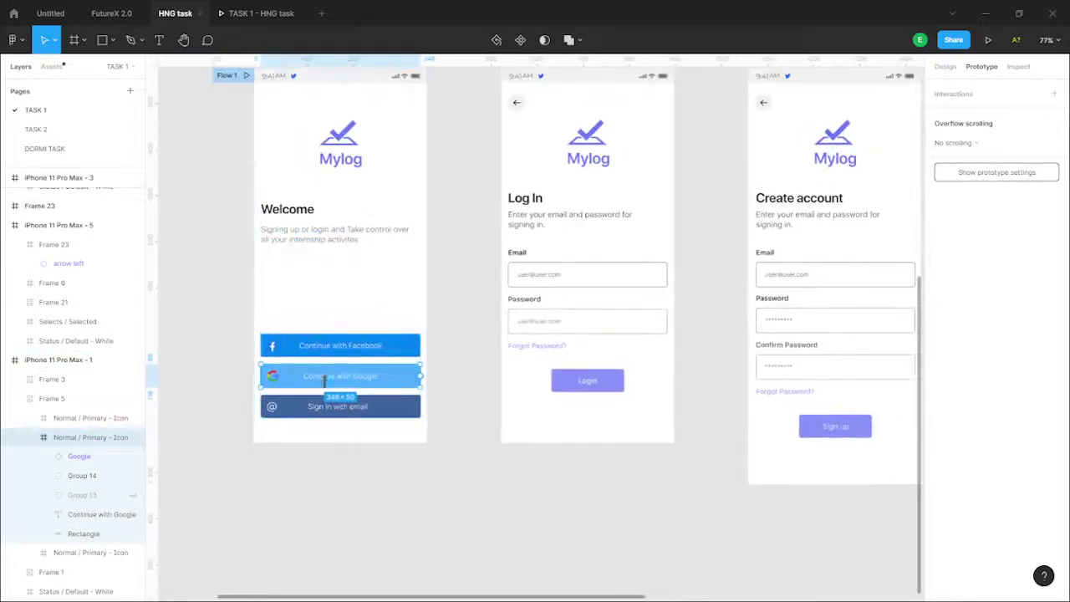
pyautogui.scroll(1, 294, 232)
pyautogui.hscroll(-2, 619, 195)
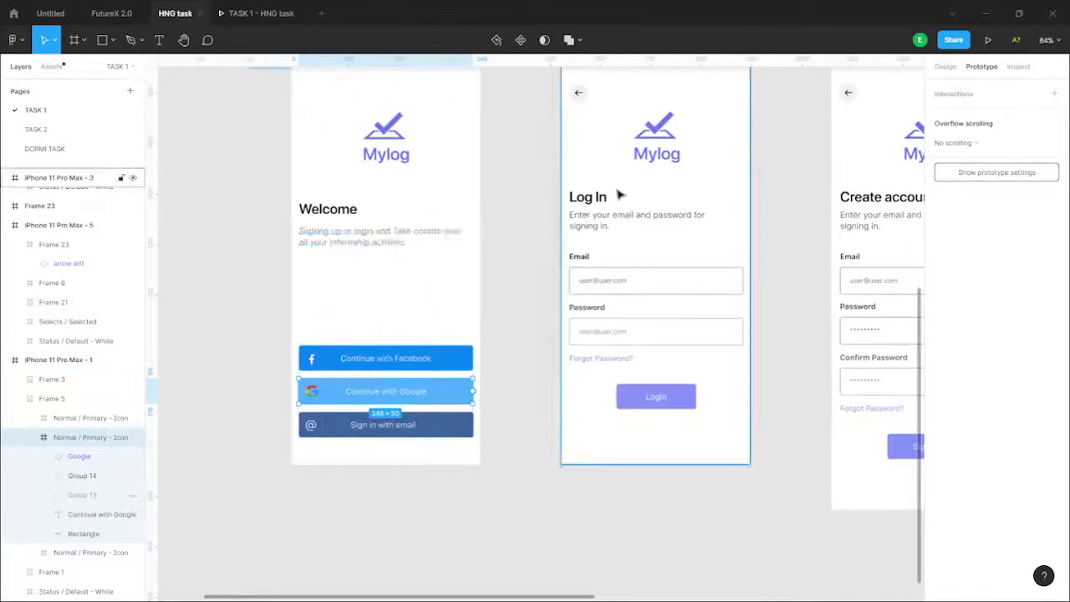
pyautogui.scroll(1, 619, 195)
pyautogui.click(592, 205)
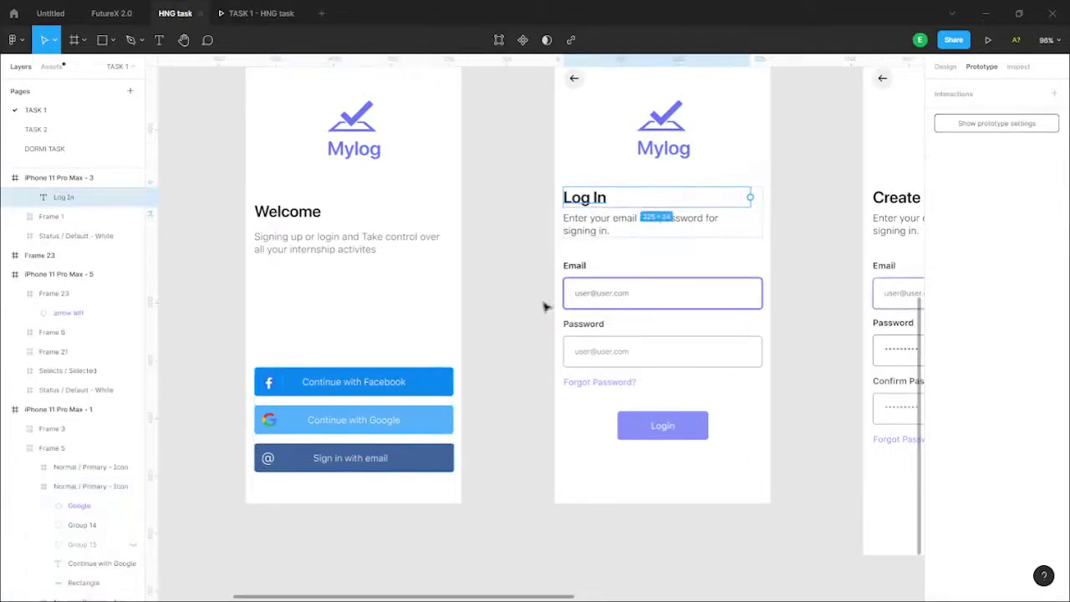
pyautogui.scroll(-3, 480, 390)
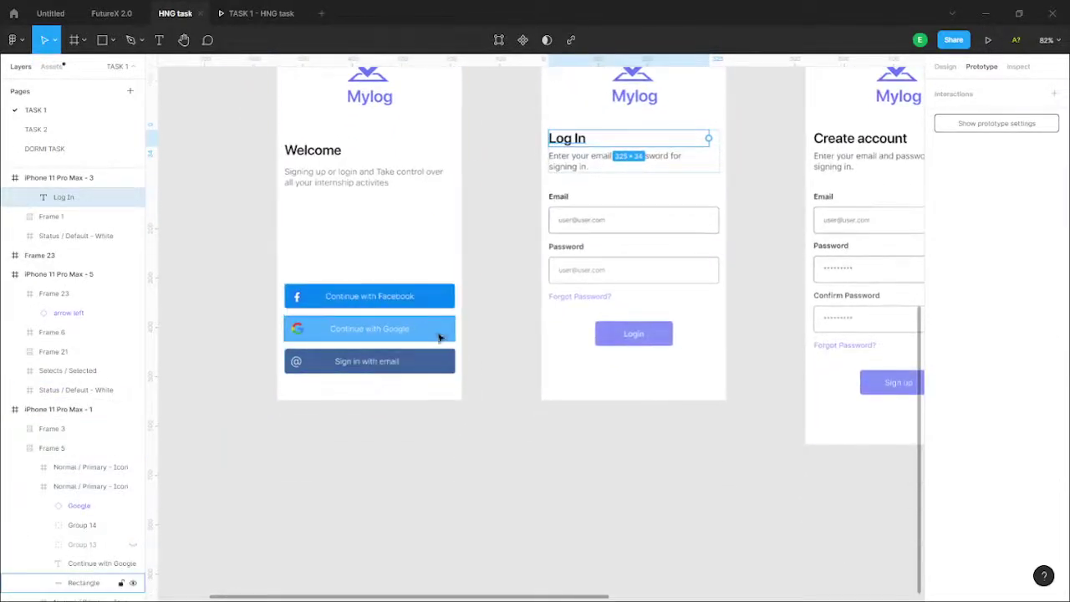
# Link the Continue with Google button's rectangle to the Log In frame with an instant on-tap navigation, leaving nothing selected
pyautogui.click(391, 335)
pyautogui.scroll(4, 393, 339)
pyautogui.scroll(-2, 444, 338)
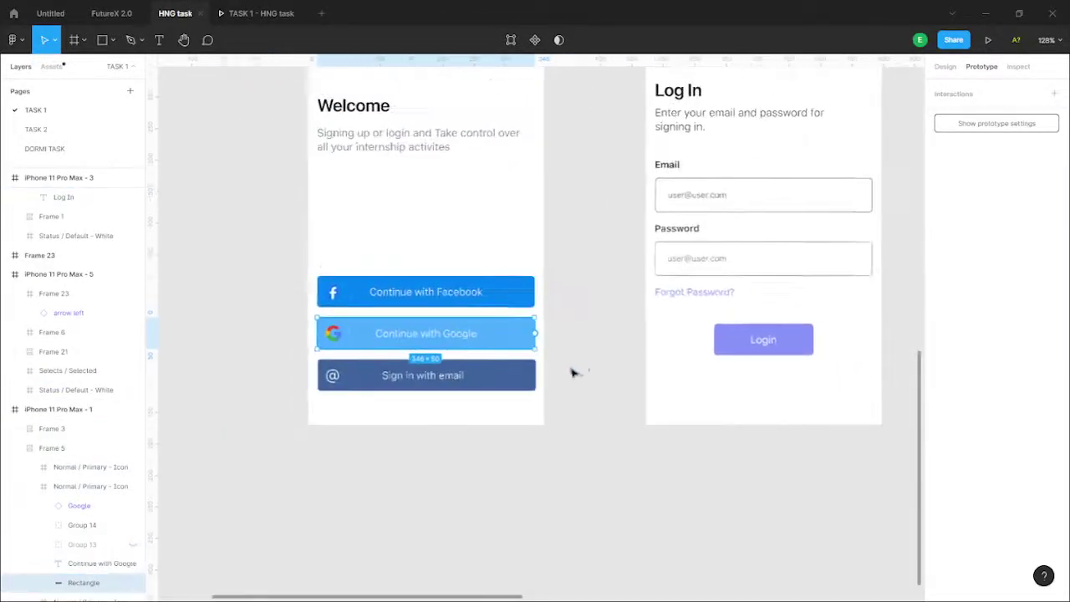
pyautogui.hscroll(3, 571, 370)
pyautogui.moveTo(404, 372); pyautogui.dragTo(577, 316)
pyautogui.scroll(-3, 610, 373)
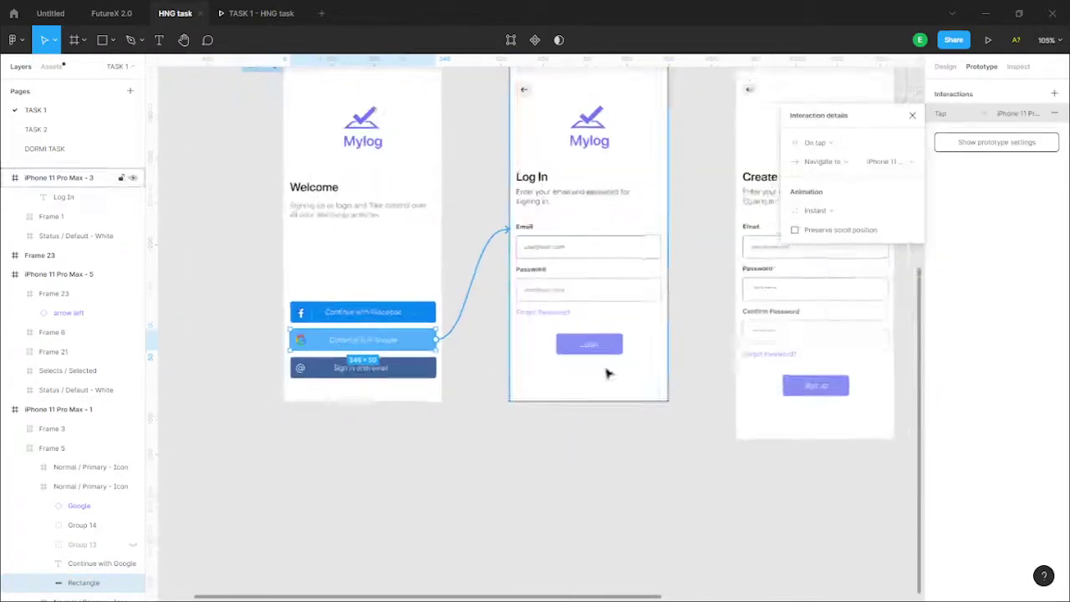
pyautogui.click(513, 435)
# Select the back arrow frame above the logo on the Log In screen
pyautogui.scroll(2, 425, 118)
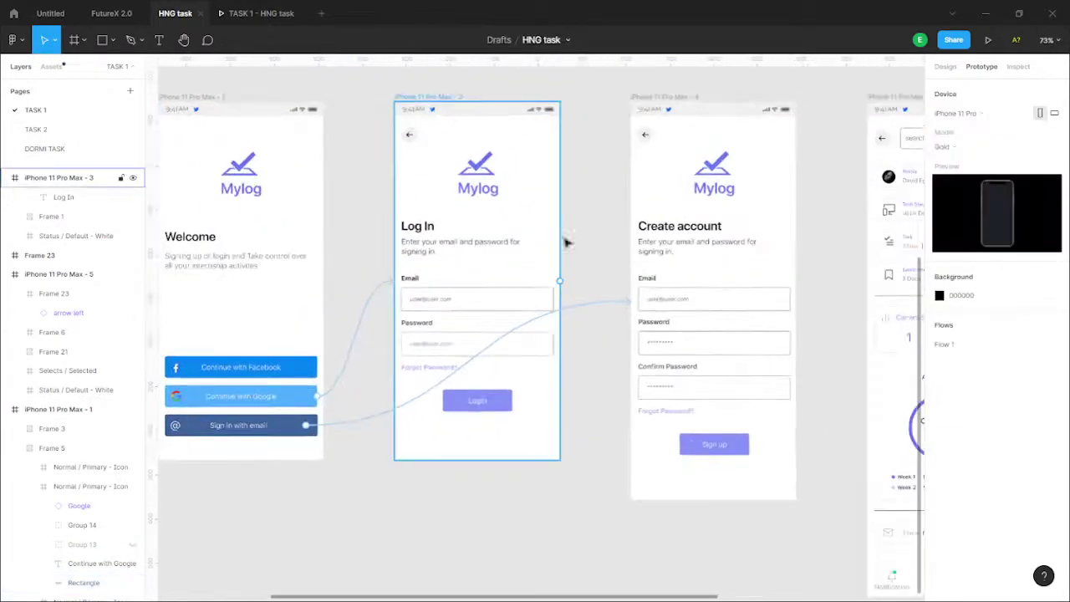
pyautogui.hscroll(3, 566, 239)
pyautogui.hscroll(-3, 502, 268)
pyautogui.hscroll(-2, 408, 234)
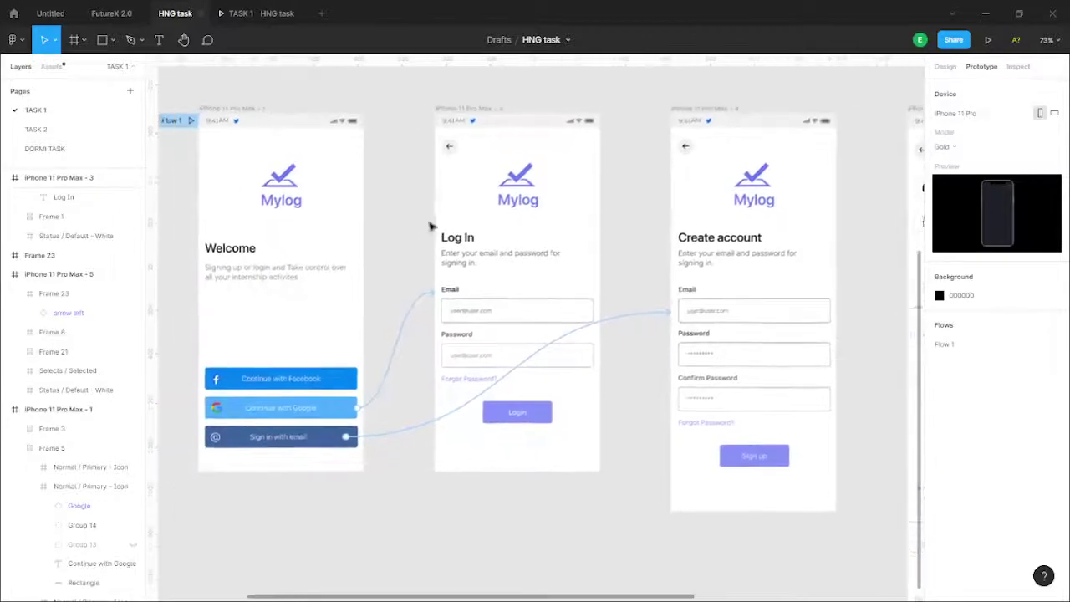
pyautogui.scroll(3, 469, 134)
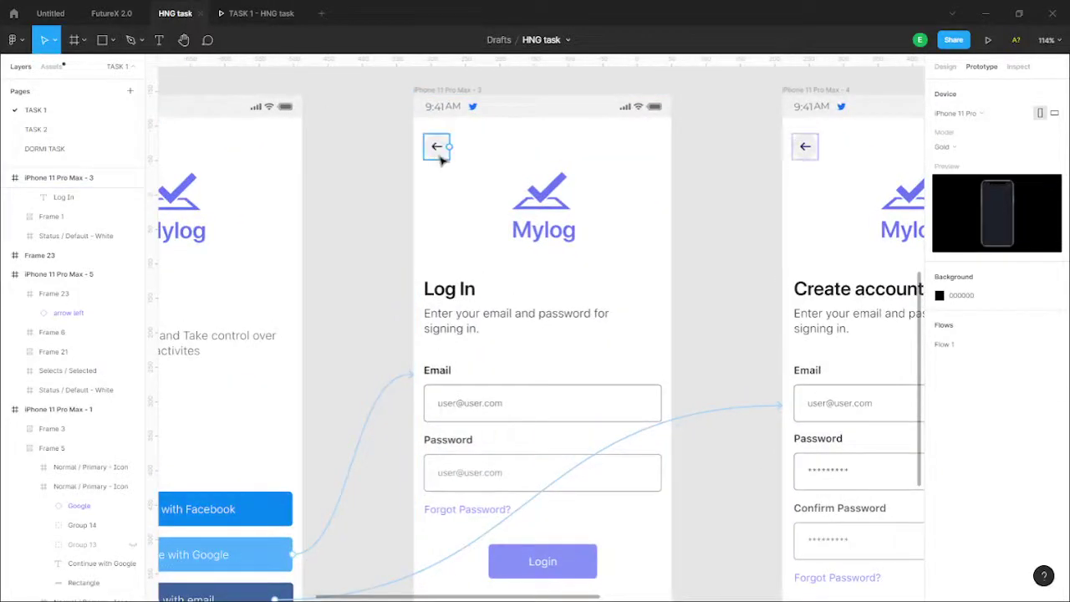
pyautogui.click(440, 156)
pyautogui.scroll(-4, 443, 155)
pyautogui.scroll(2, 418, 154)
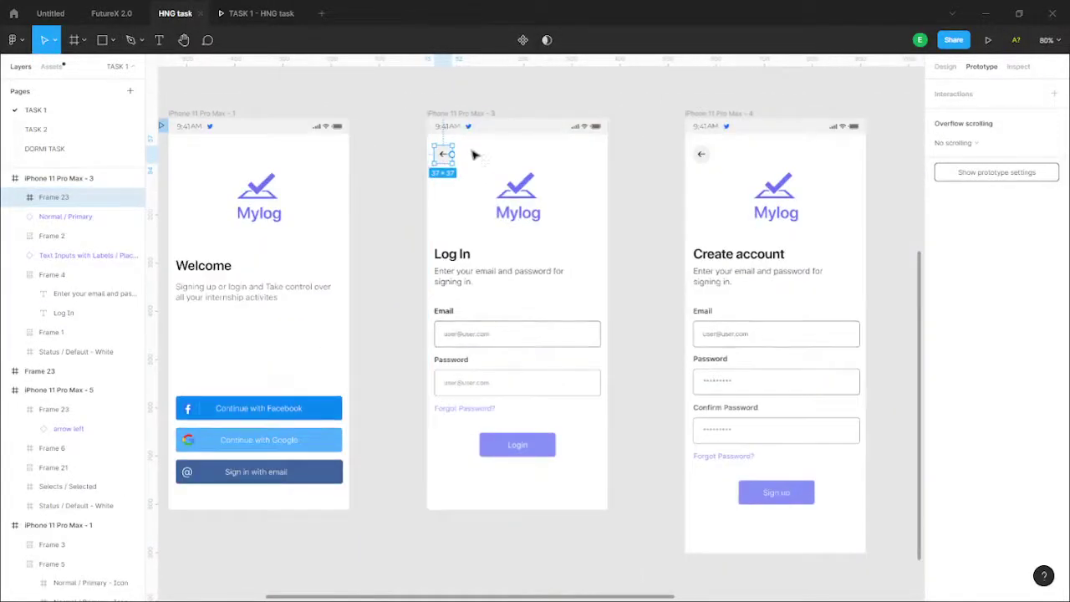
pyautogui.scroll(3, 456, 160)
pyautogui.scroll(-4, 475, 166)
pyautogui.scroll(2, 480, 180)
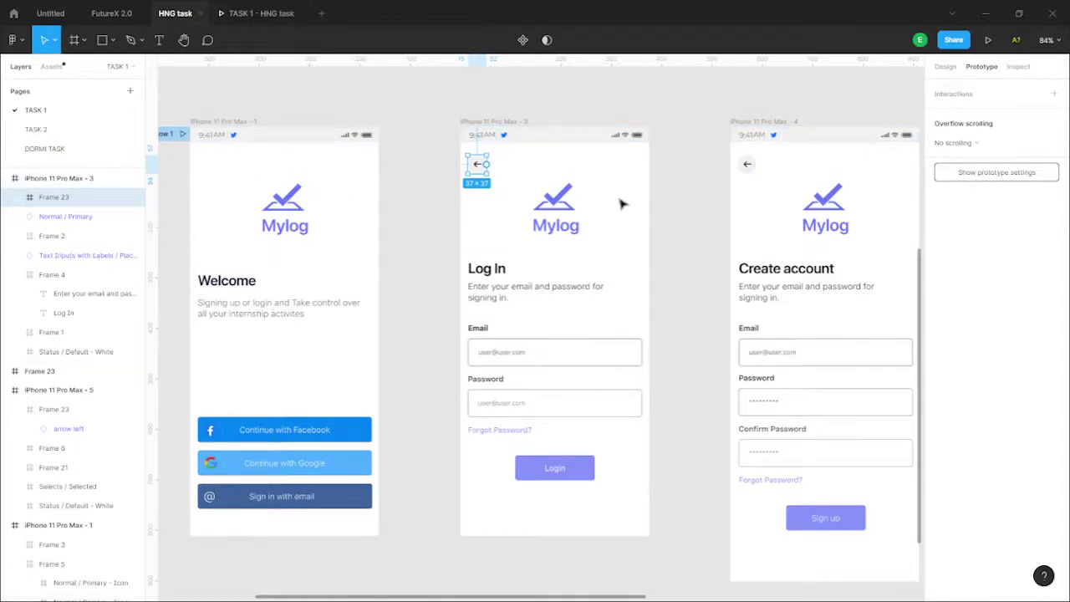
pyautogui.moveTo(440, 239); pyautogui.dragTo(456, 222)
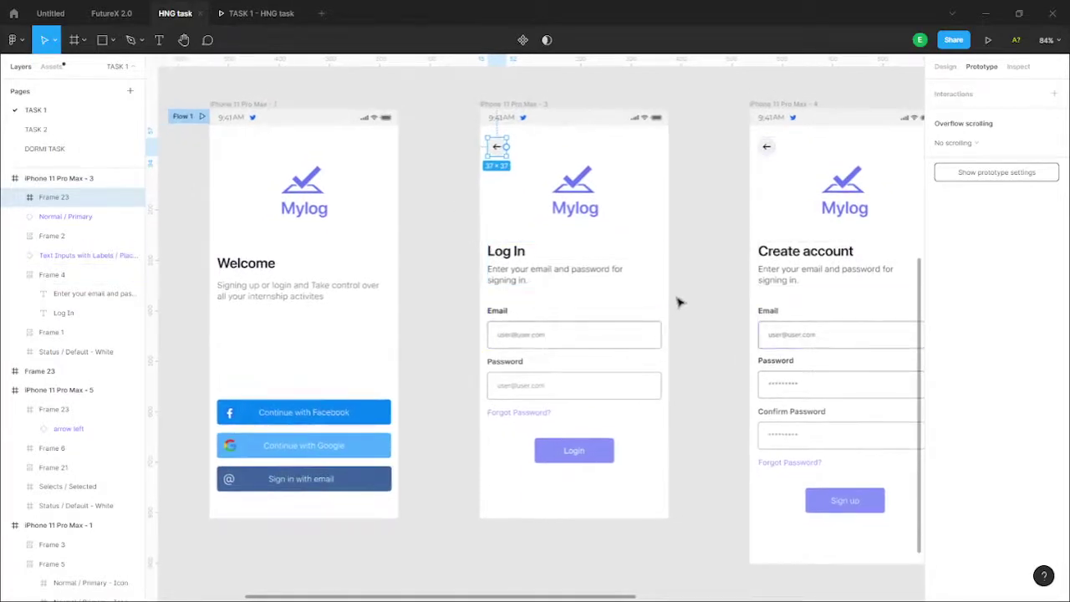
pyautogui.moveTo(680, 301); pyautogui.dragTo(651, 300)
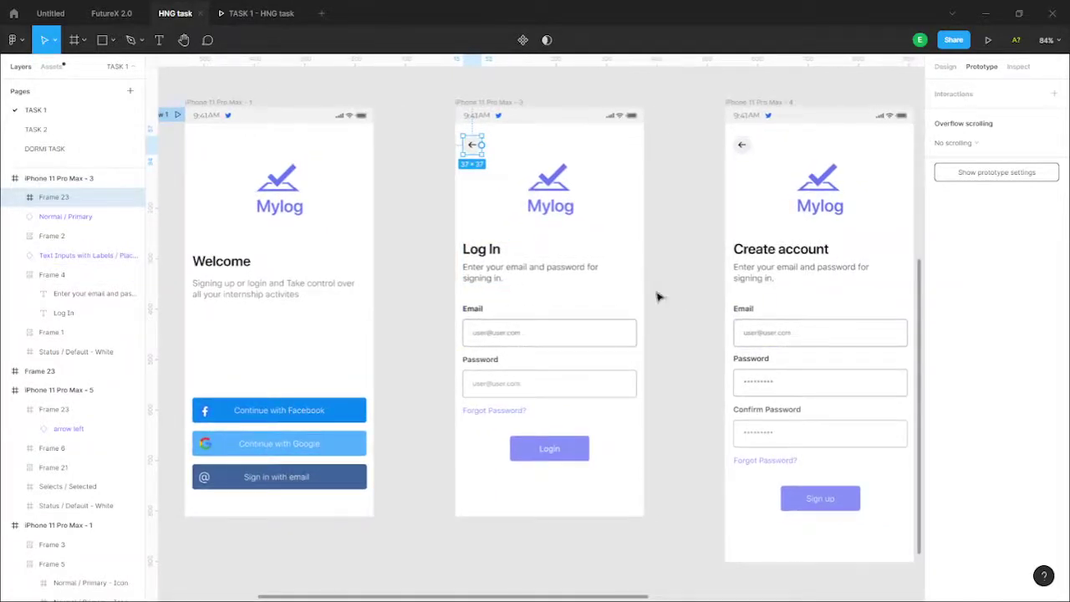
pyautogui.scroll(-2, 663, 310)
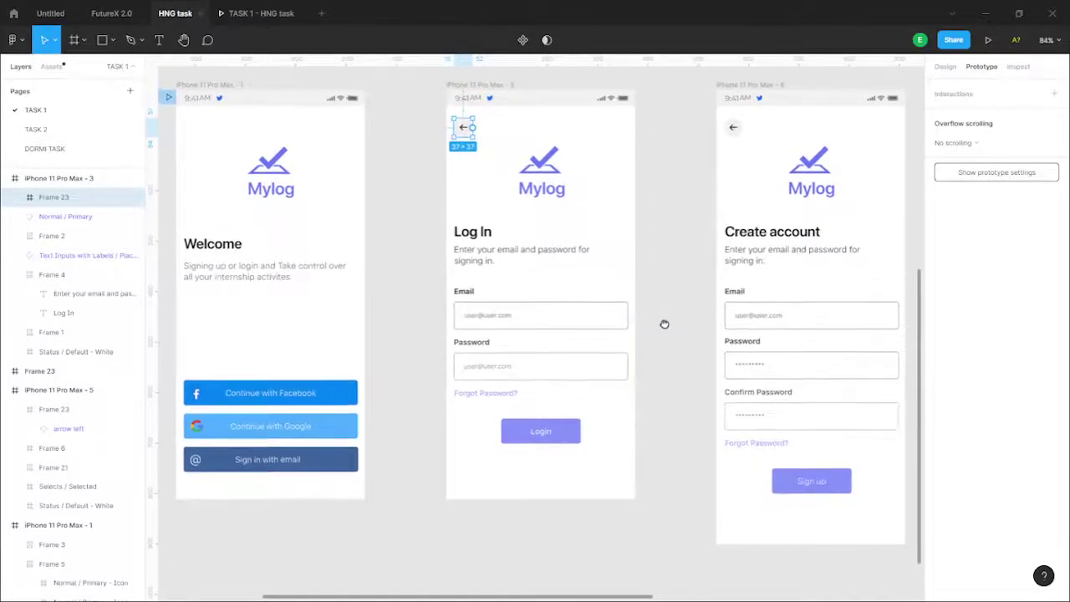
pyautogui.moveTo(664, 325); pyautogui.dragTo(695, 328)
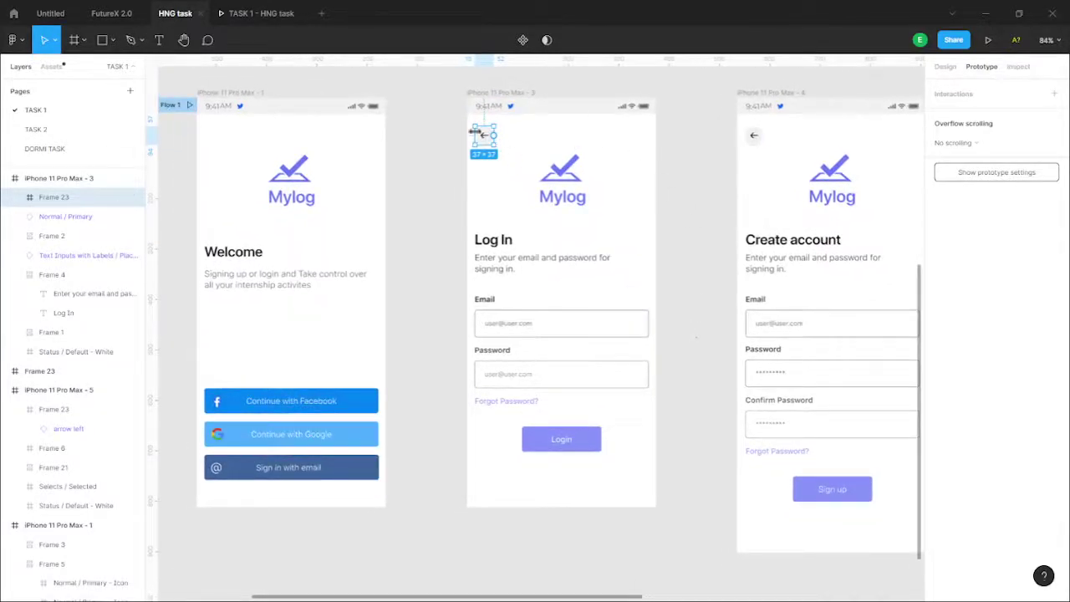
pyautogui.scroll(5, 500, 176)
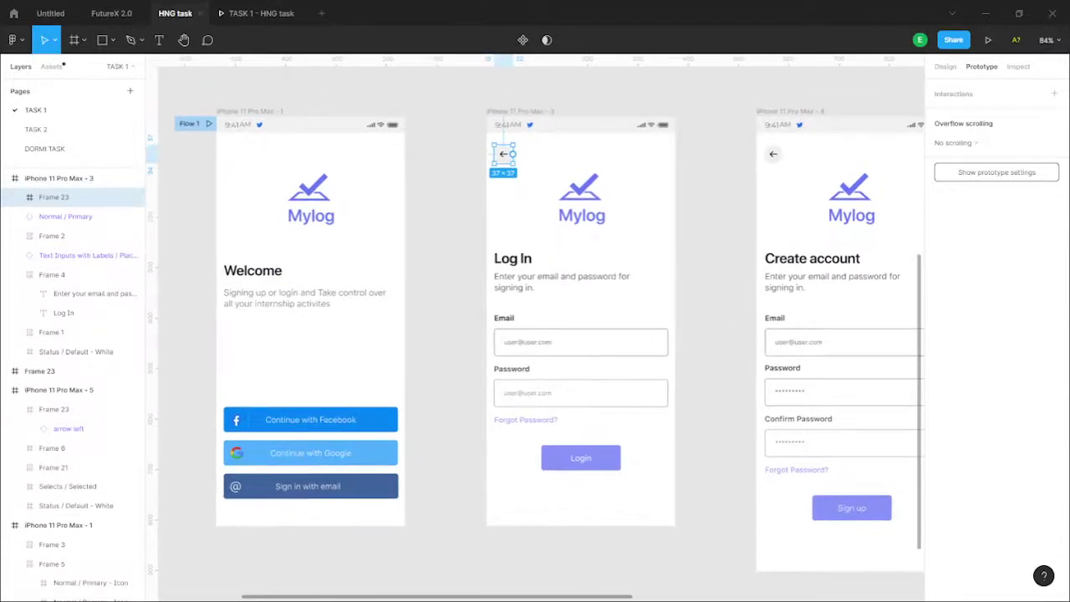
pyautogui.scroll(-3, 536, 189)
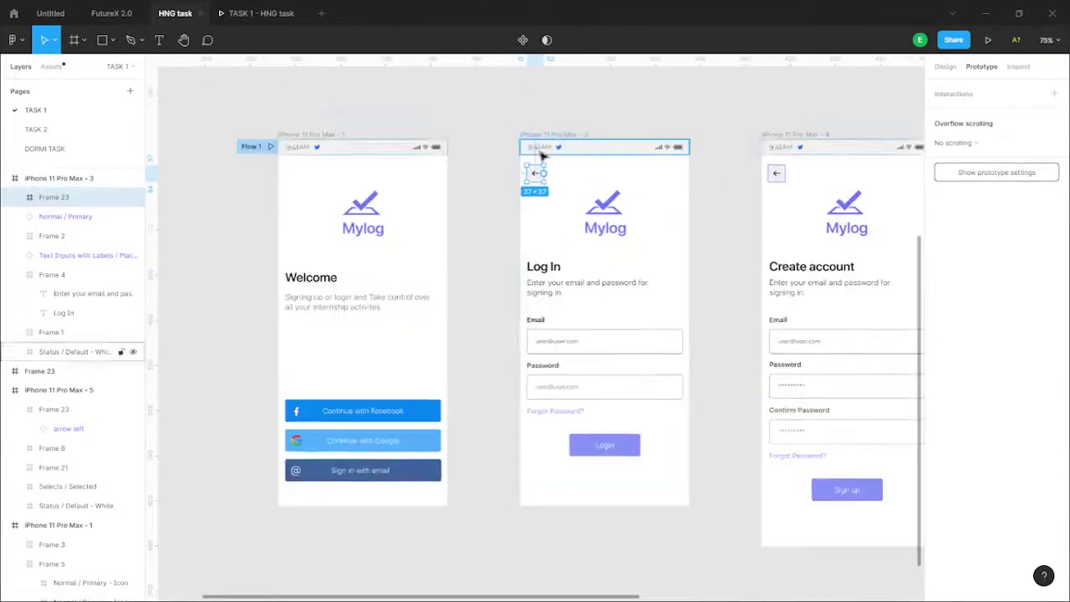
pyautogui.scroll(-2, 541, 168)
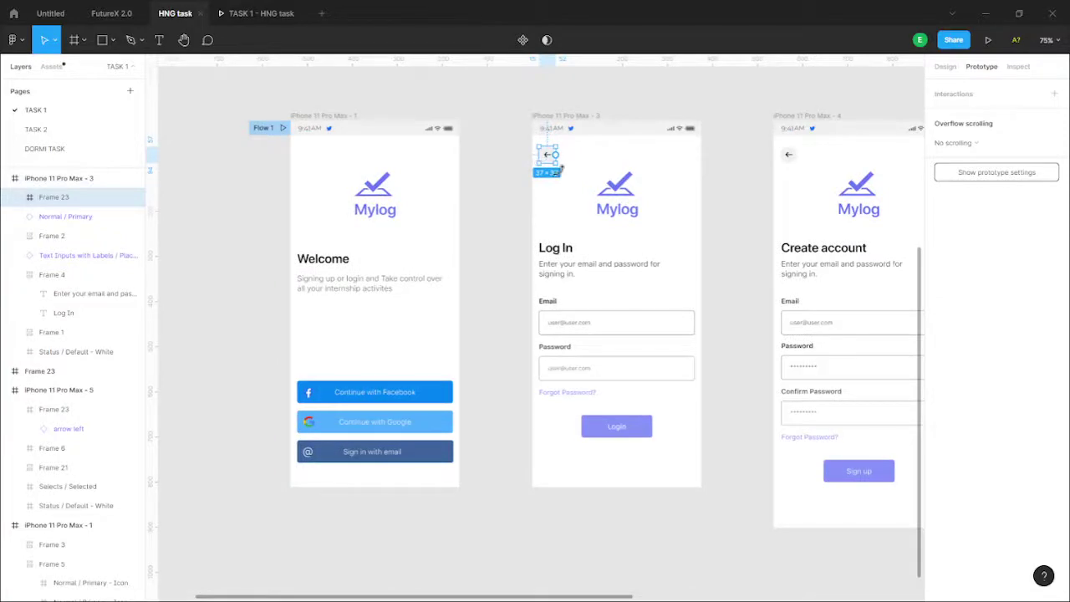
pyautogui.scroll(3, 534, 156)
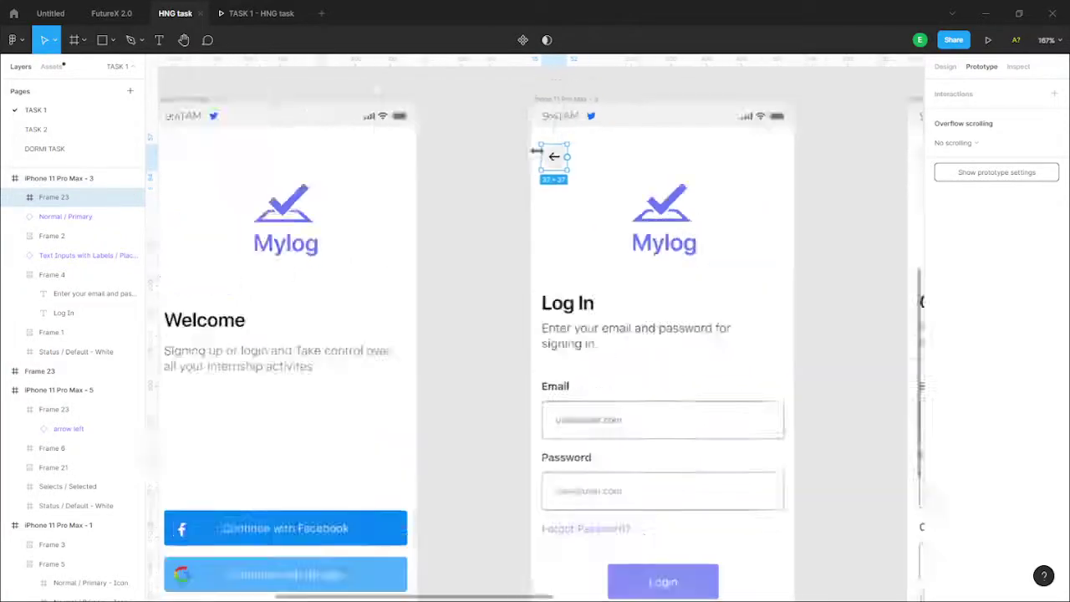
pyautogui.scroll(-3, 542, 152)
pyautogui.scroll(3, 593, 162)
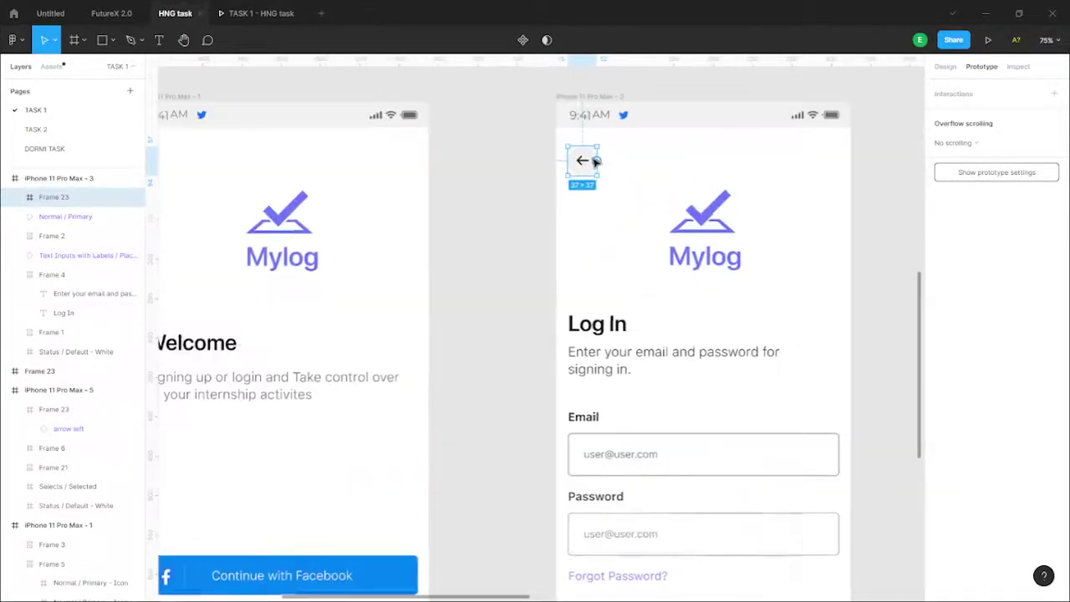
pyautogui.scroll(-3, 595, 166)
pyautogui.hscroll(3, 636, 190)
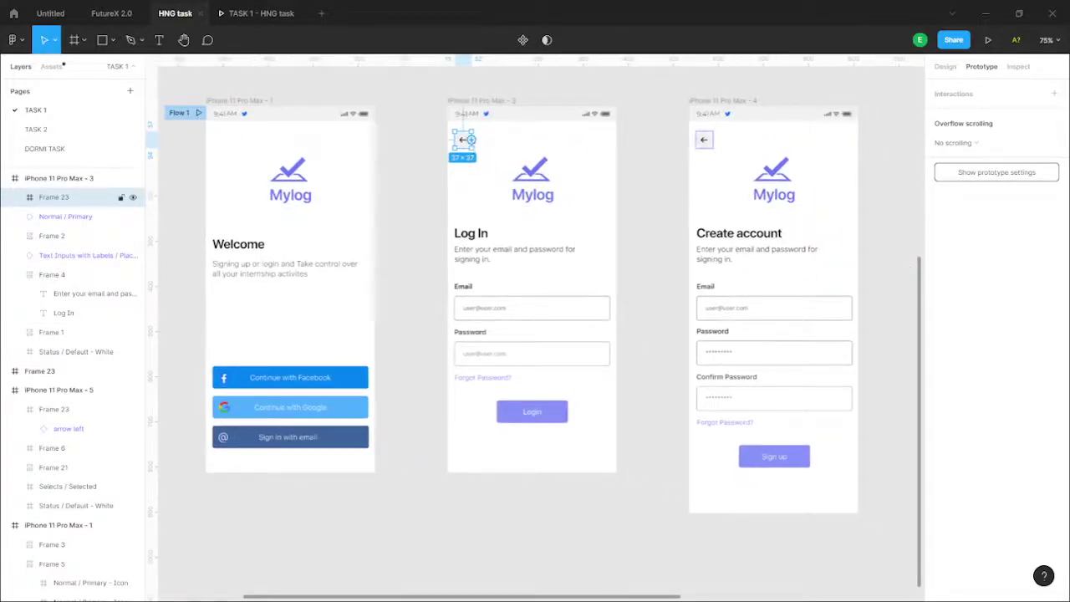
# Give the back arrow frame on the Log In screen an on-tap Back interaction, leaving nothing selected
pyautogui.scroll(3, 462, 144)
pyautogui.scroll(-4, 464, 144)
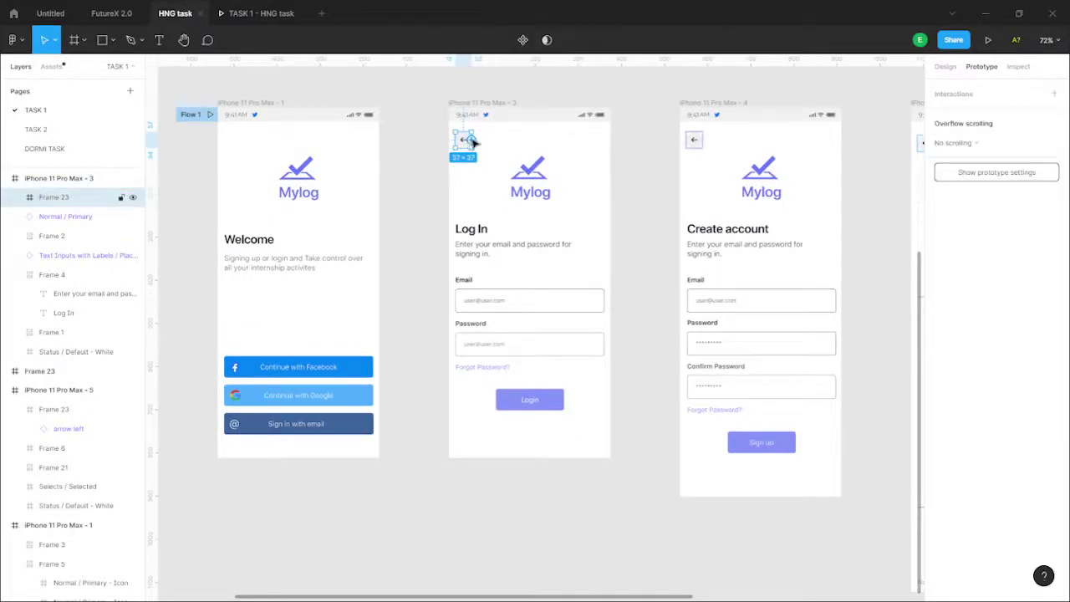
pyautogui.moveTo(473, 142); pyautogui.dragTo(625, 136)
pyautogui.scroll(5, 626, 136)
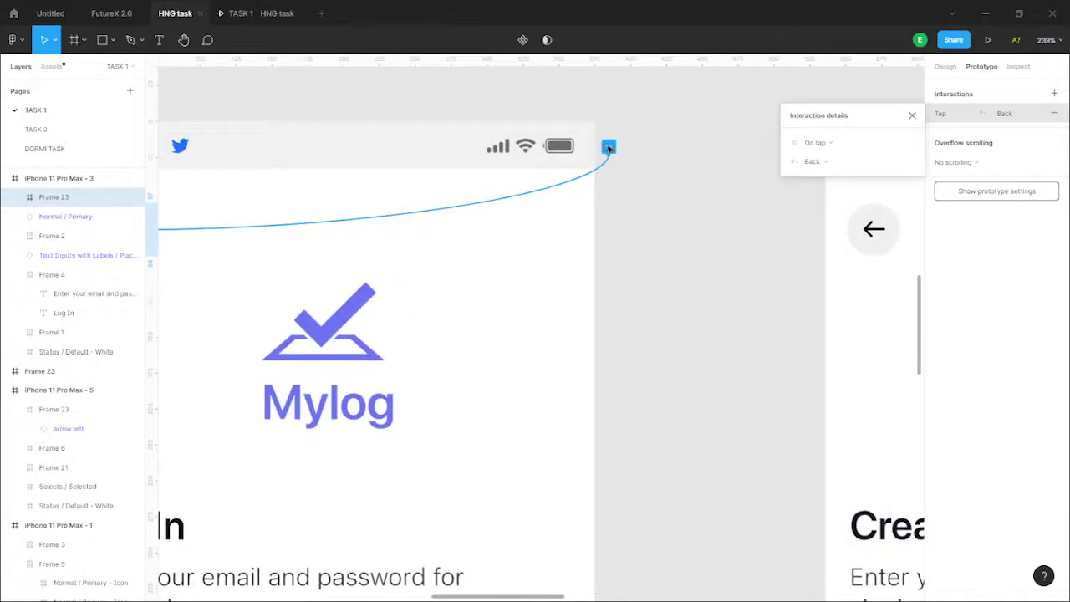
pyautogui.scroll(-5, 607, 148)
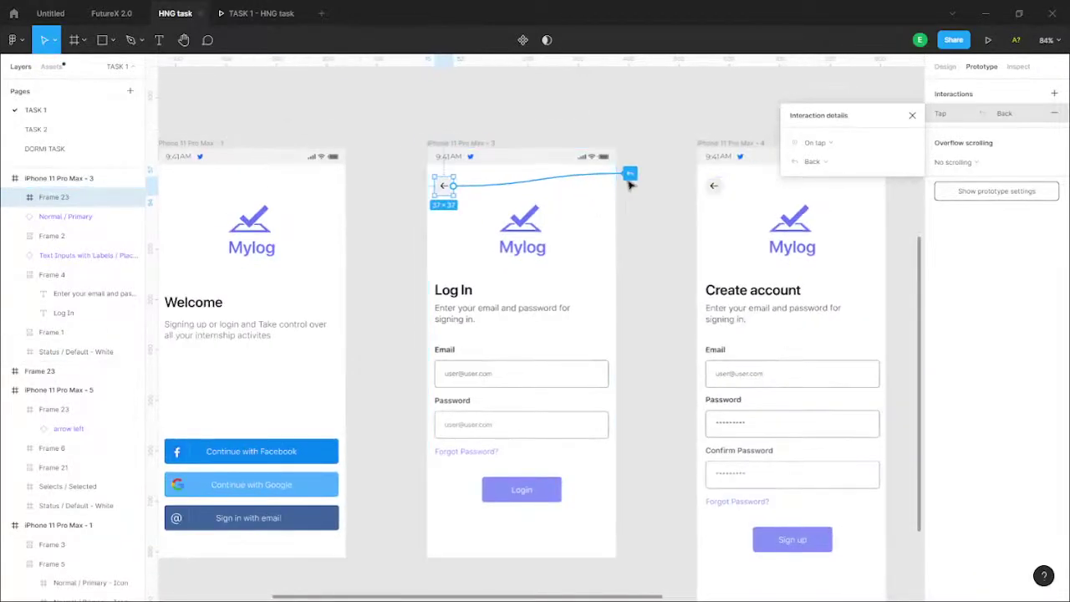
pyautogui.click(649, 211)
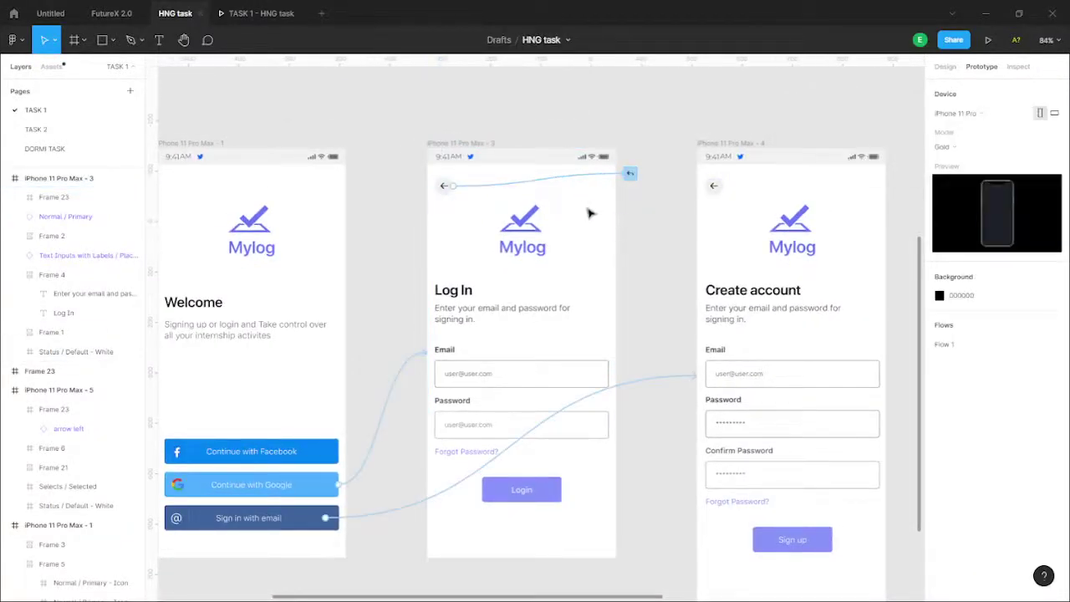
# Inspect the Back interaction on the Log In arrow and the existing links among the Welcome, Log In and Create account frames
pyautogui.click(582, 178)
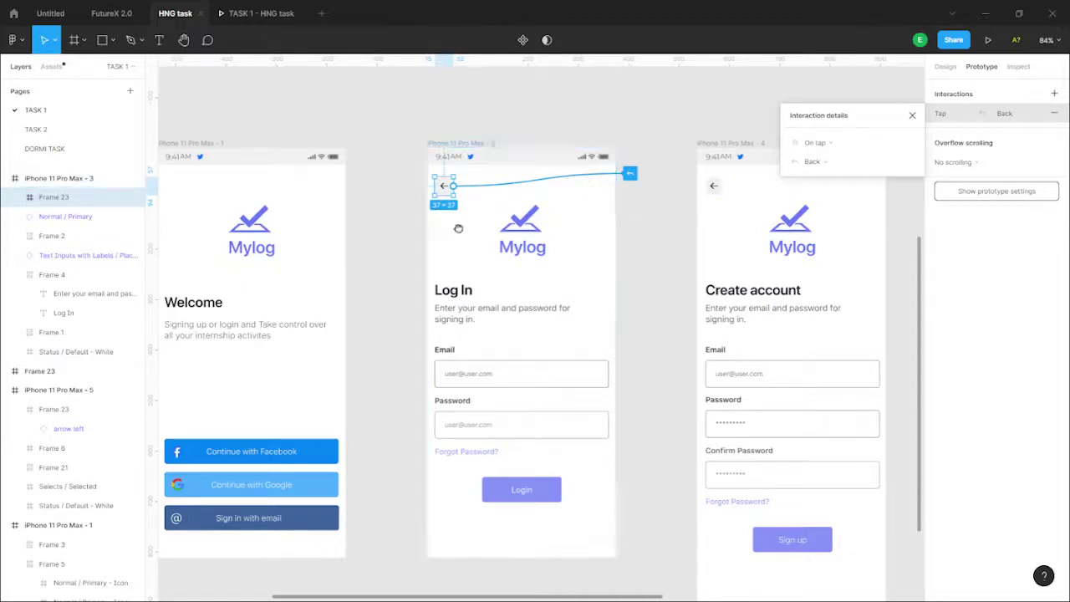
pyautogui.scroll(1, 458, 229)
pyautogui.scroll(1, 491, 151)
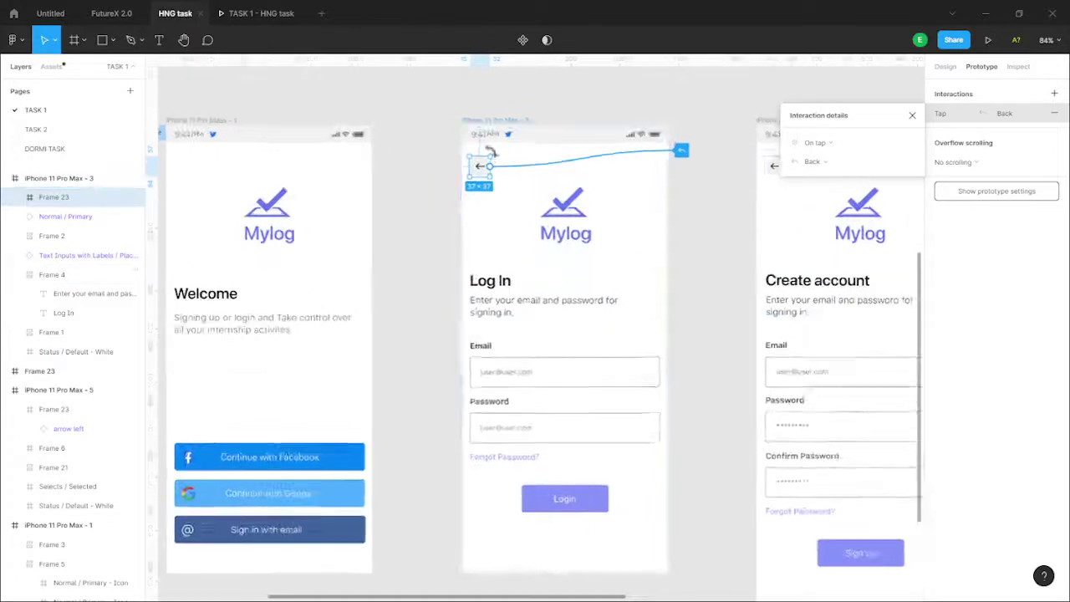
pyautogui.scroll(-2, 493, 153)
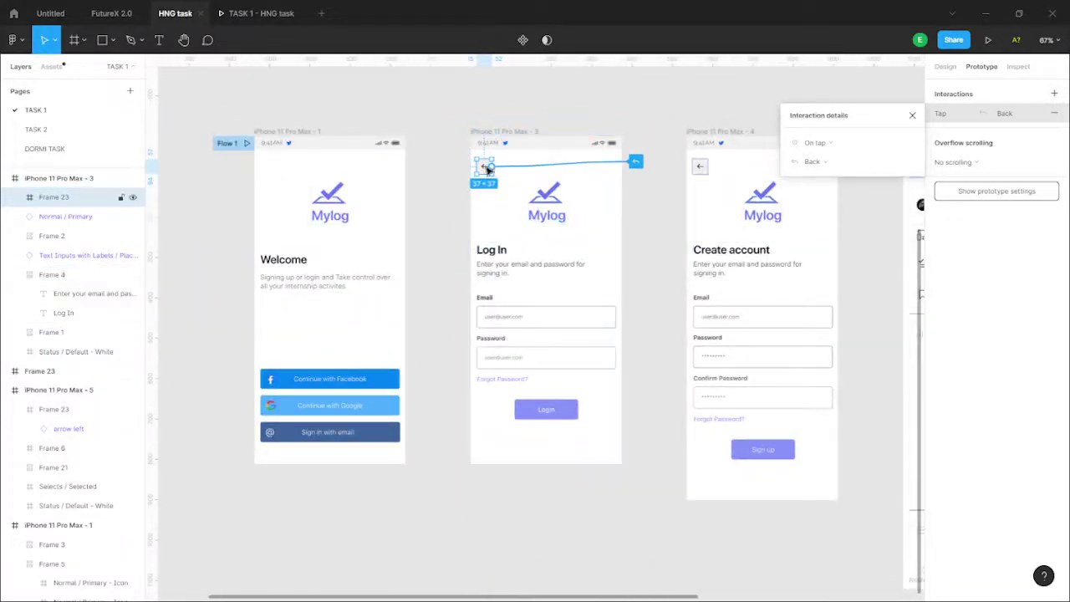
pyautogui.click(636, 198)
pyautogui.scroll(-2, 547, 231)
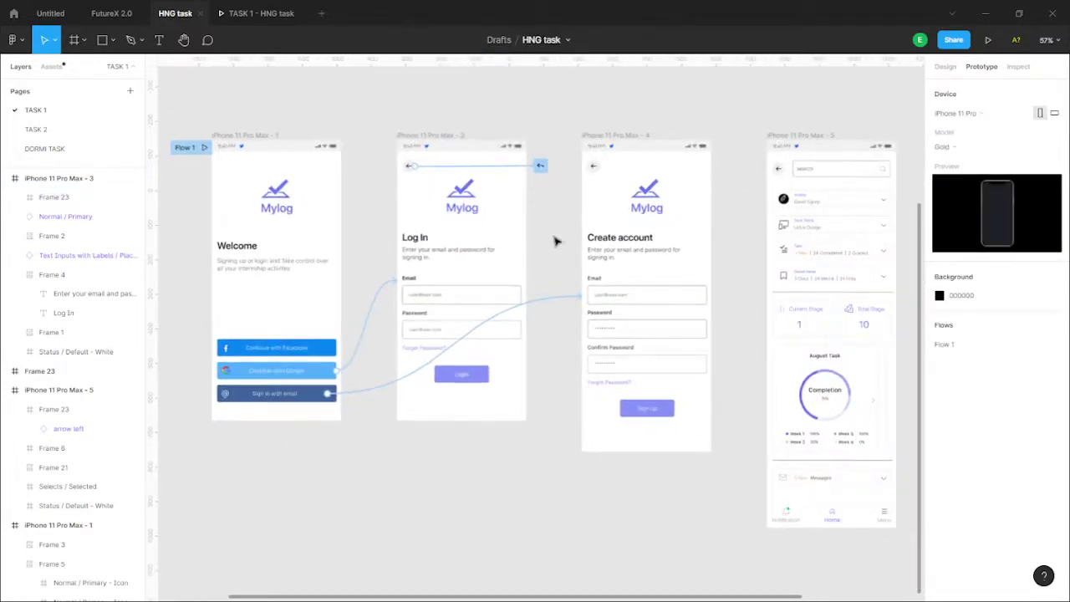
pyautogui.scroll(2, 548, 245)
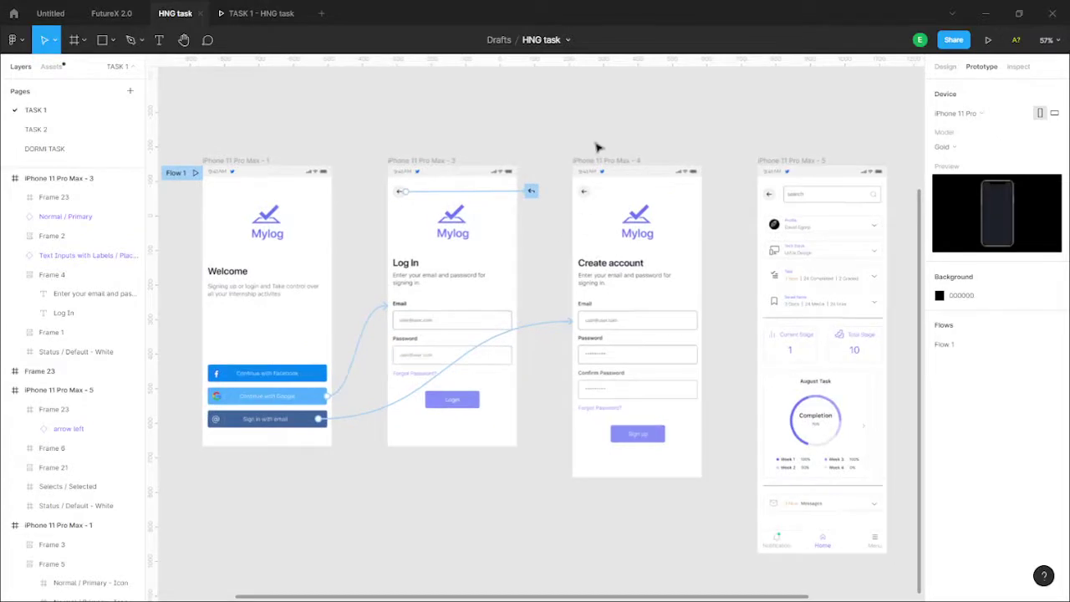
pyautogui.click(596, 160)
pyautogui.hscroll(1, 539, 242)
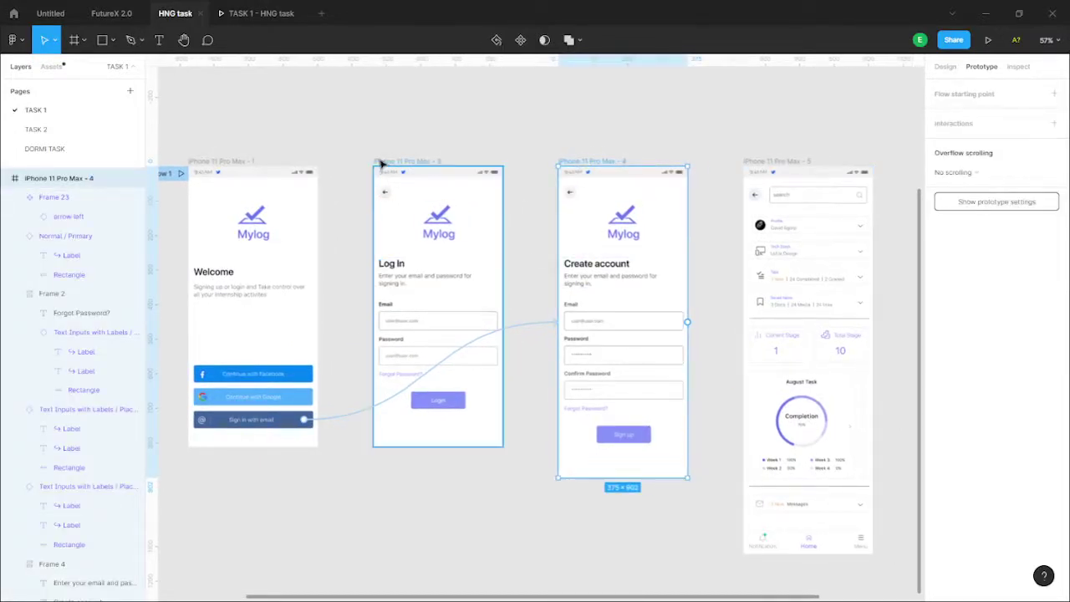
pyautogui.hscroll(-2, 470, 323)
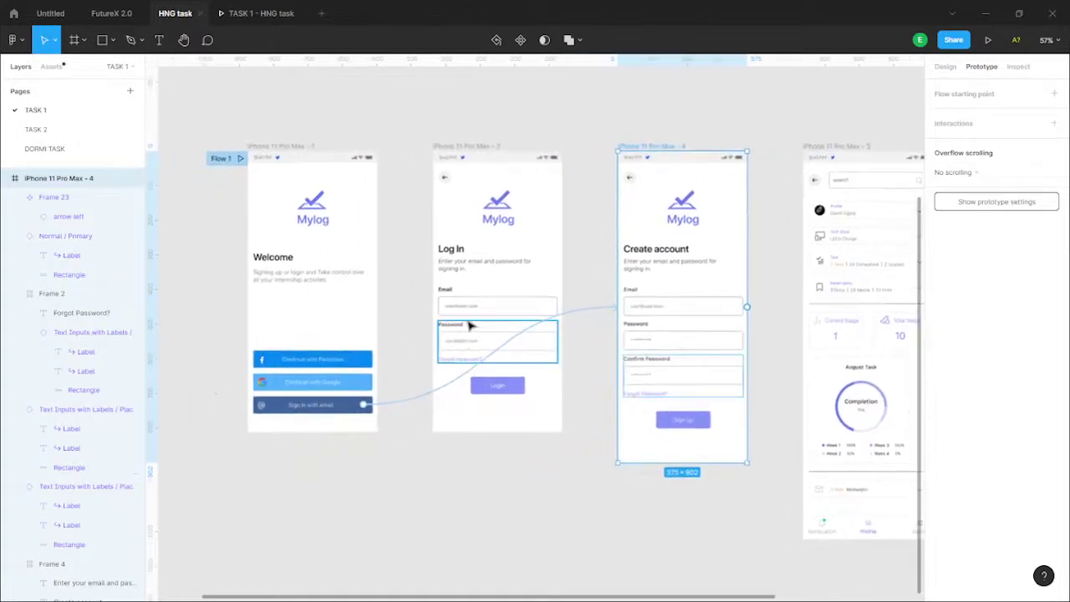
# Replace the Log In arrow's Back interaction with an instant on-tap navigation to the Welcome frame
pyautogui.click(446, 178)
pyautogui.moveTo(456, 177); pyautogui.dragTo(495, 181)
pyautogui.moveTo(446, 243); pyautogui.dragTo(335, 312)
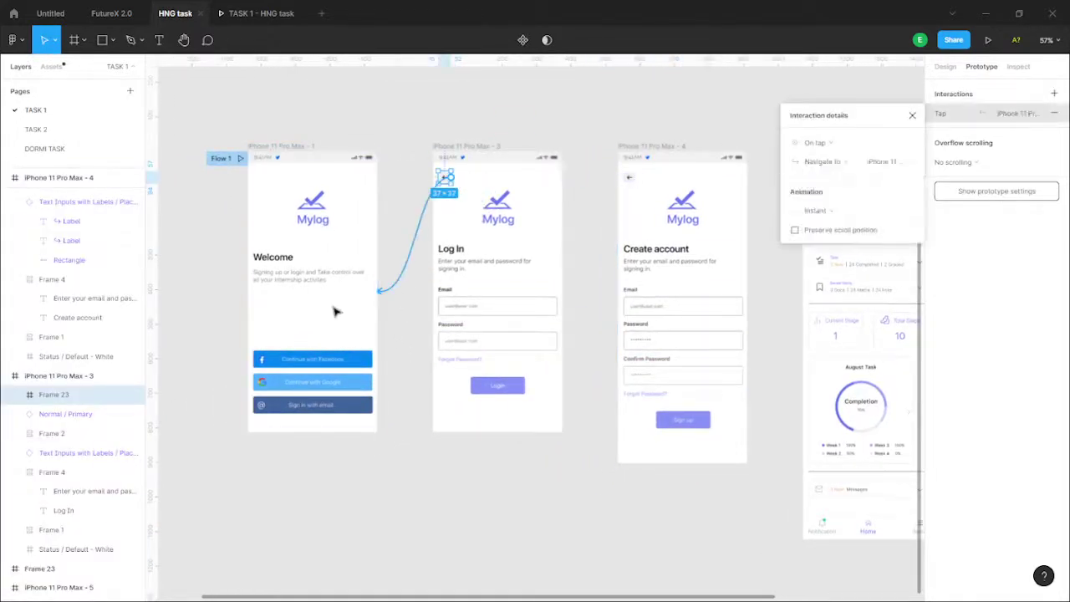
pyautogui.hscroll(-2, 409, 335)
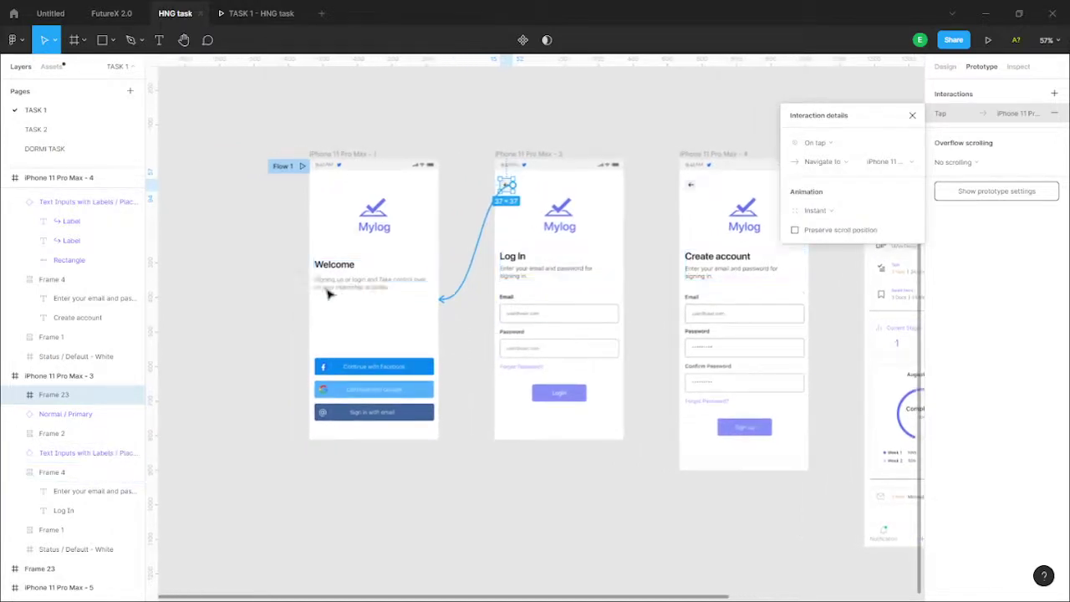
pyautogui.hscroll(3, 376, 251)
# Convert the linked back arrow frame on the Log In screen into a component, and close any developer tools opened by mistake
pyautogui.scroll(5, 422, 168)
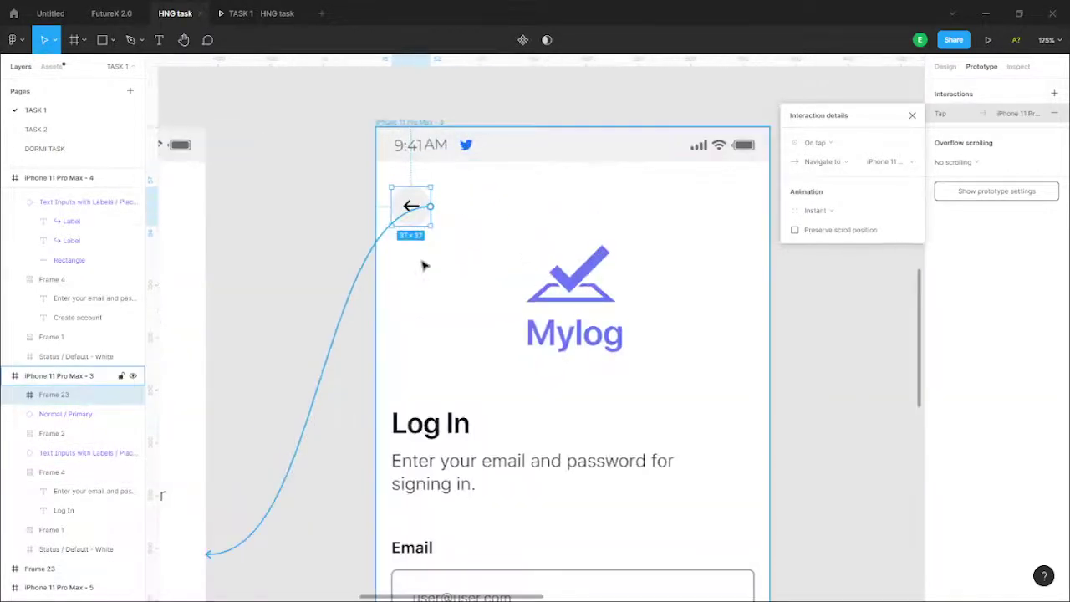
pyautogui.scroll(-3, 426, 265)
pyautogui.scroll(5, 466, 270)
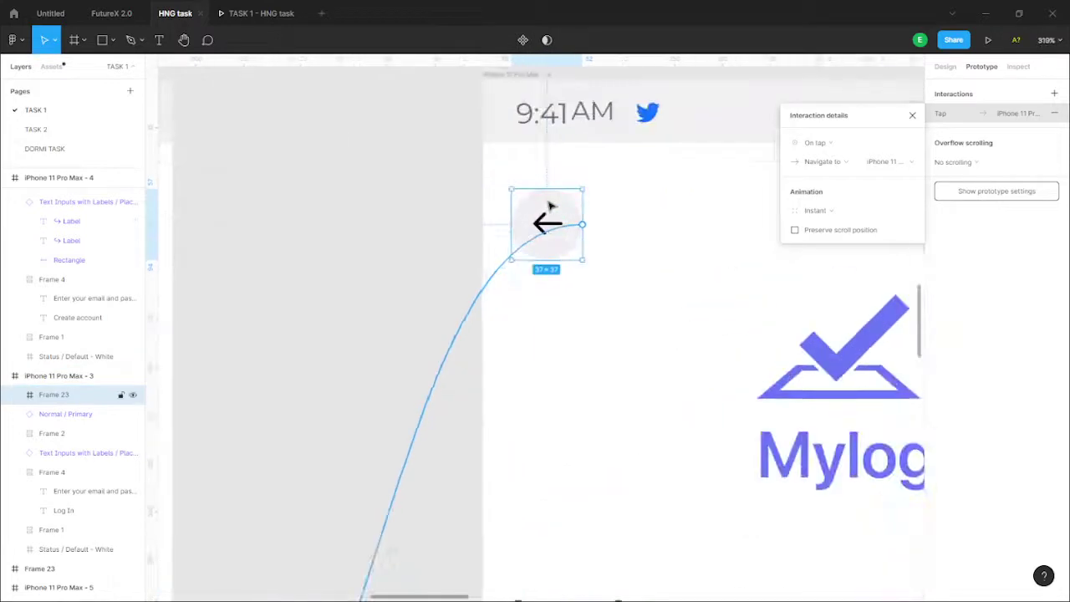
pyautogui.doubleClick(547, 222)
pyautogui.scroll(-5, 547, 199)
pyautogui.click(548, 225)
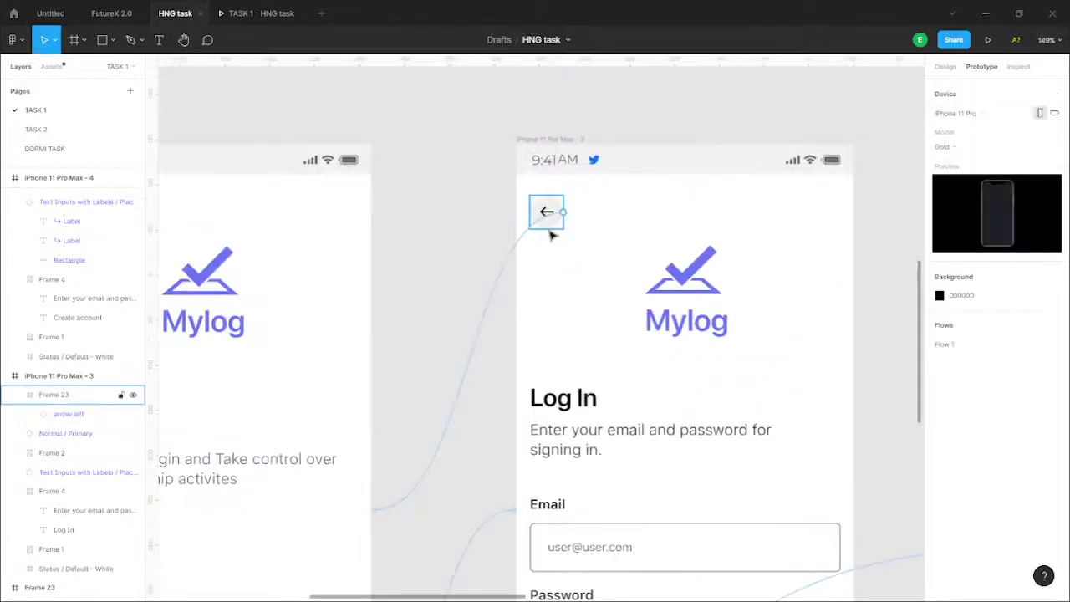
pyautogui.scroll(-5, 548, 226)
pyautogui.hscroll(2, 547, 220)
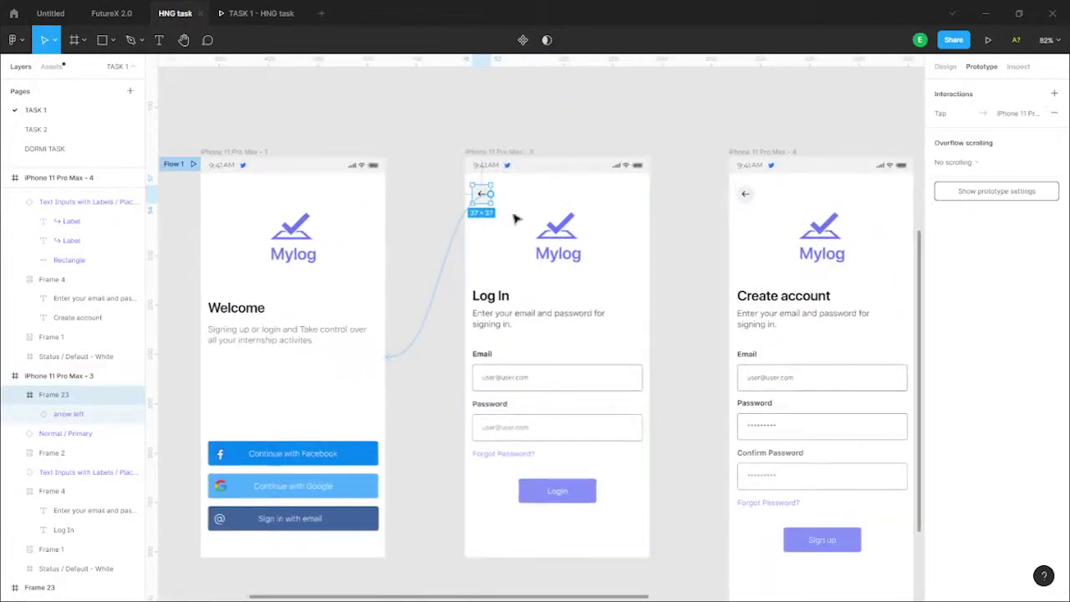
pyautogui.scroll(5, 477, 195)
pyautogui.scroll(2, 473, 193)
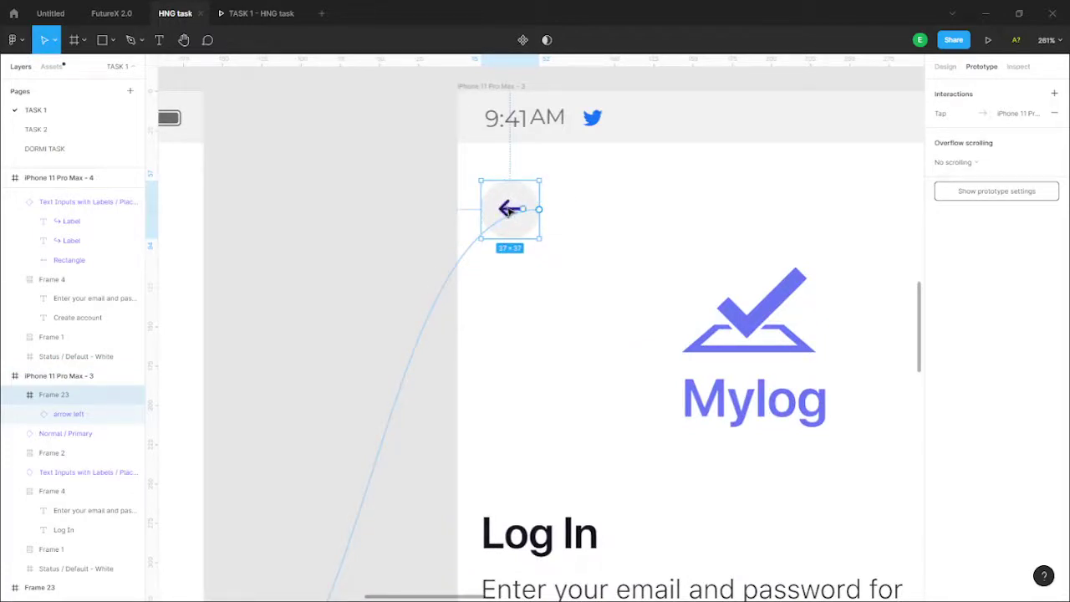
pyautogui.press('alt')
pyautogui.hotkey('ctrl', 'alt', 'k')
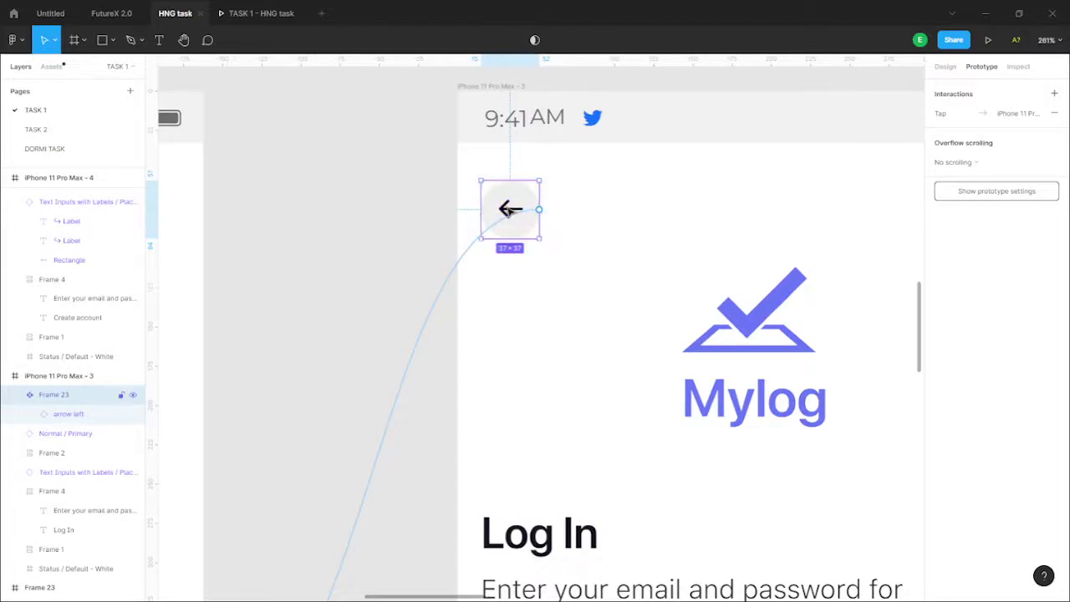
pyautogui.hotkey('ctrl', 'alt', 'i')
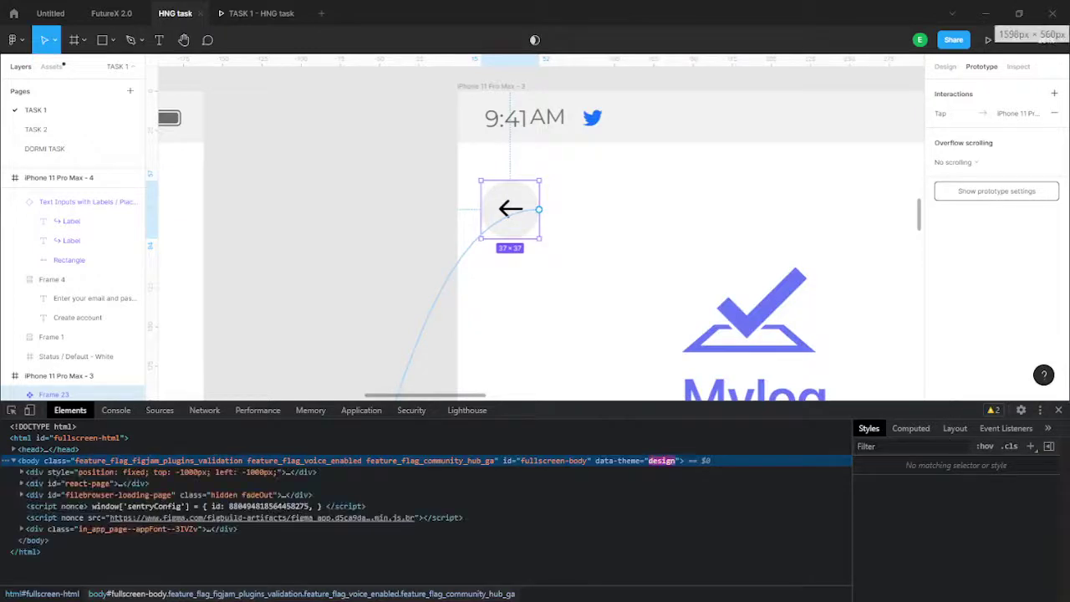
pyautogui.click(1059, 412)
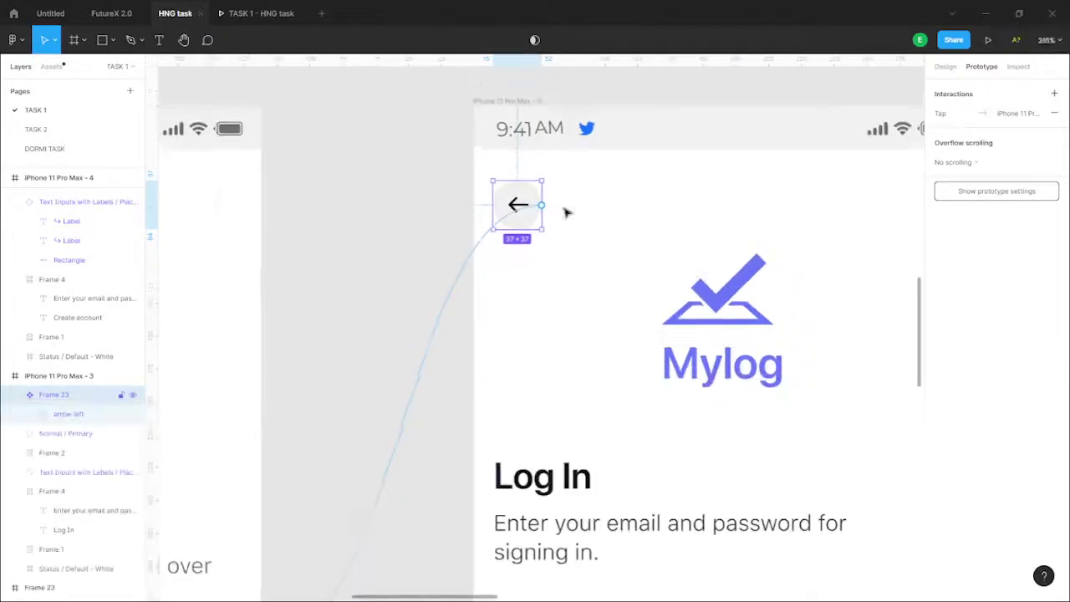
# Copy the linked back arrow component from the Log In screen and paste it into the Create account frame
pyautogui.scroll(-3, 562, 194)
pyautogui.scroll(-5, 566, 279)
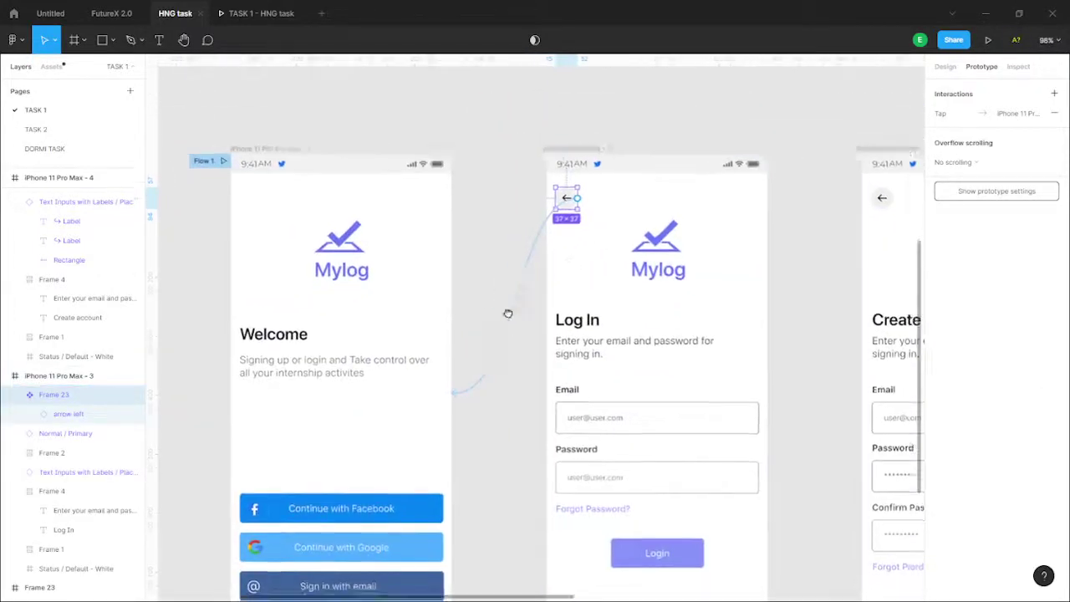
pyautogui.scroll(-3, 472, 220)
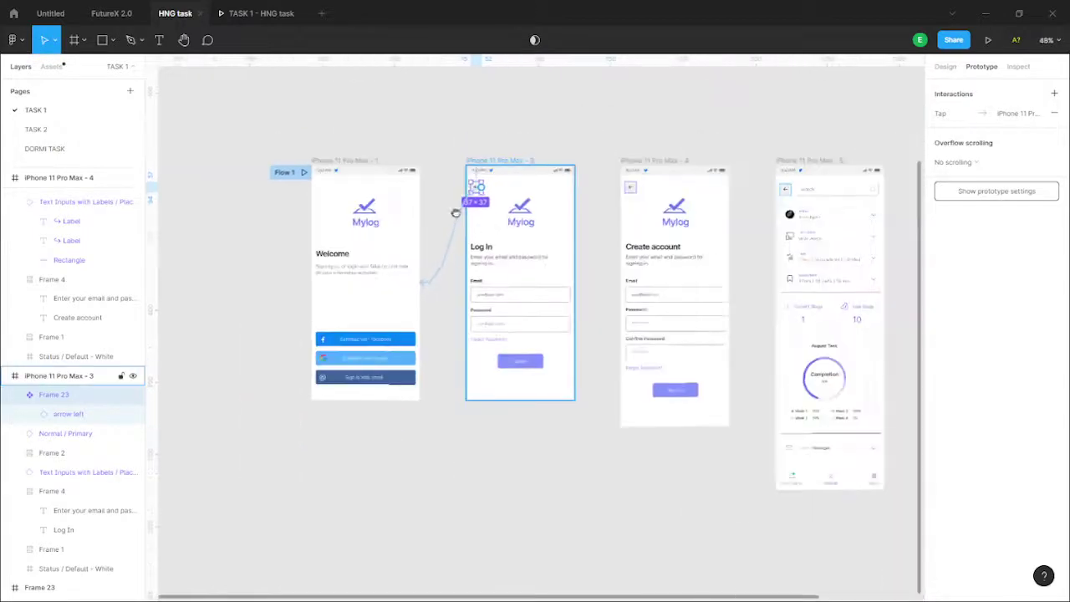
pyautogui.scroll(5, 429, 192)
pyautogui.scroll(-2, 439, 237)
pyautogui.scroll(5, 459, 264)
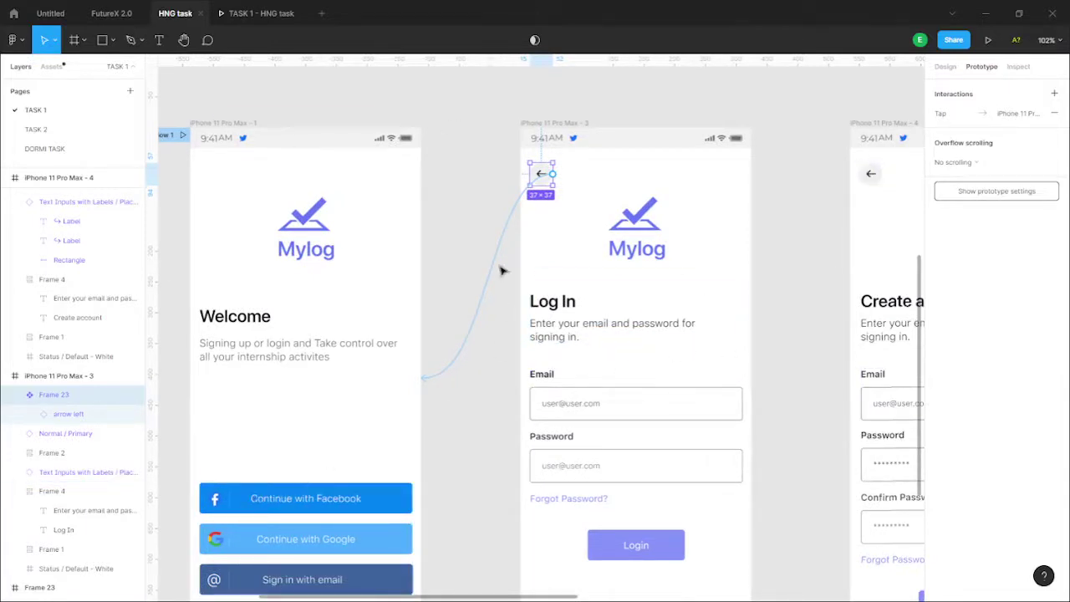
pyautogui.hscroll(3, 477, 239)
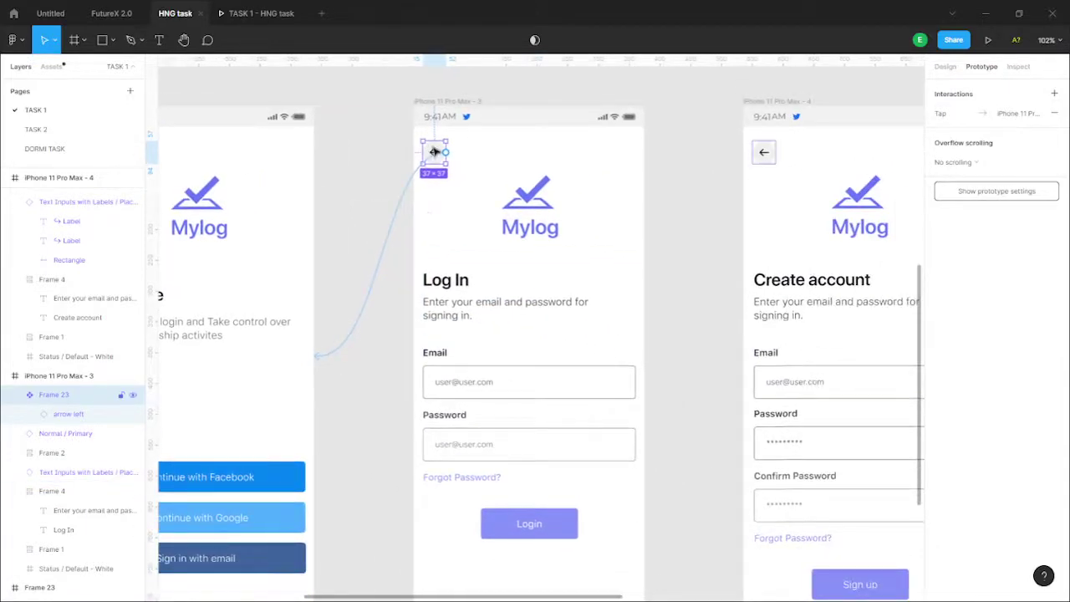
pyautogui.scroll(-5, 434, 152)
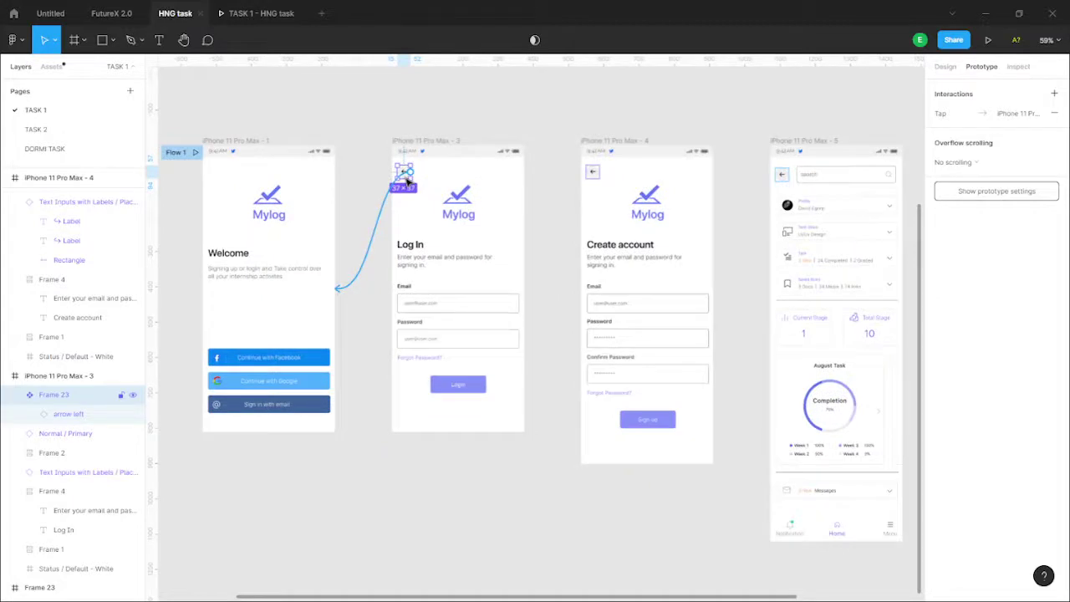
pyautogui.click(619, 141)
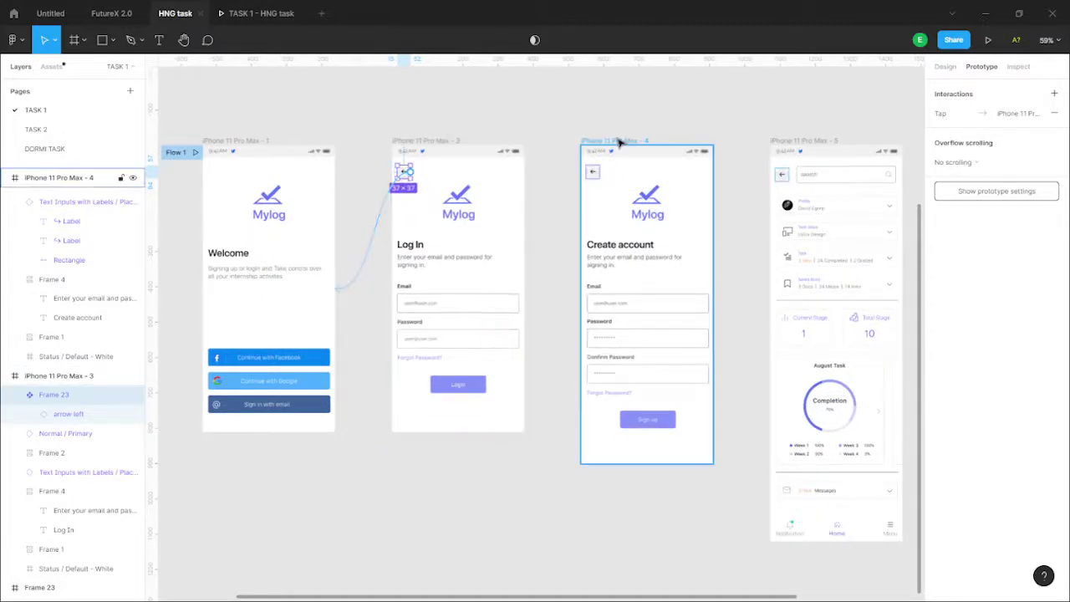
pyautogui.hotkey('ctrl', 'v')
# Paste the linked back arrow component into the iPhone 11 Pro Max - 5 frame, leaving nothing selected
pyautogui.hscroll(5, 636, 150)
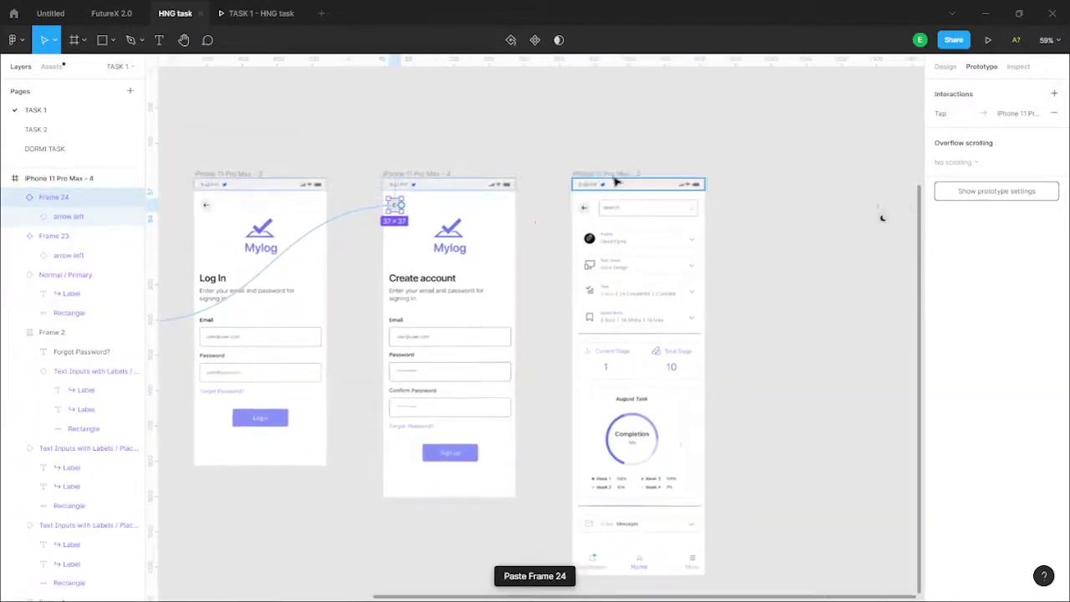
pyautogui.click(605, 175)
pyautogui.hotkey('ctrl', 'v')
pyautogui.click(669, 161)
pyautogui.scroll(-3, 654, 167)
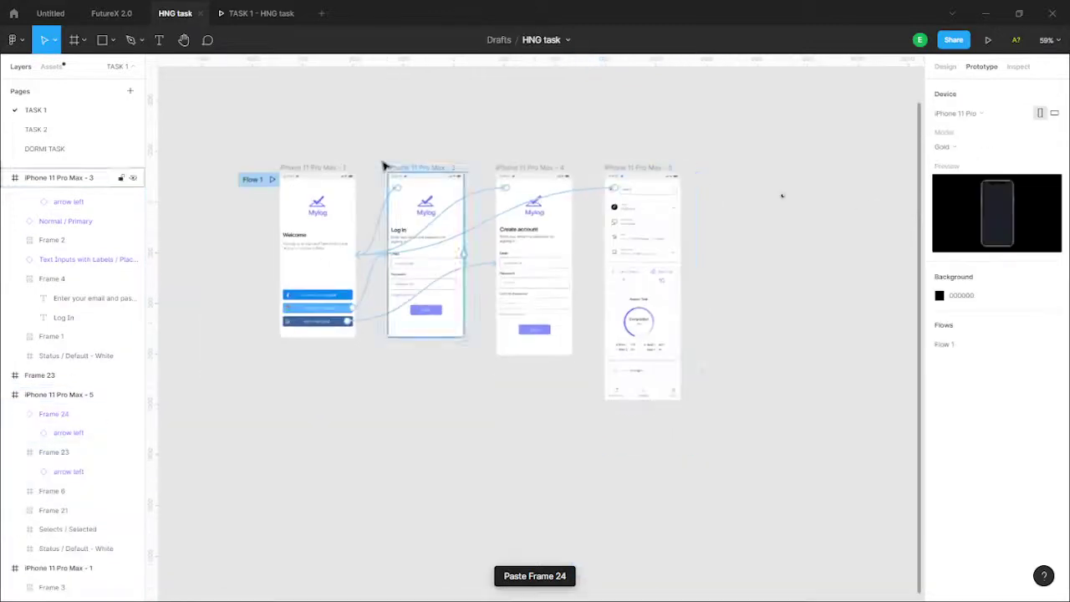
# Examine the links running from the back arrows on the Log In, Create account and dashboard screens to the Welcome frame
pyautogui.hscroll(-2, 402, 167)
pyautogui.scroll(3, 427, 175)
pyautogui.scroll(5, 409, 200)
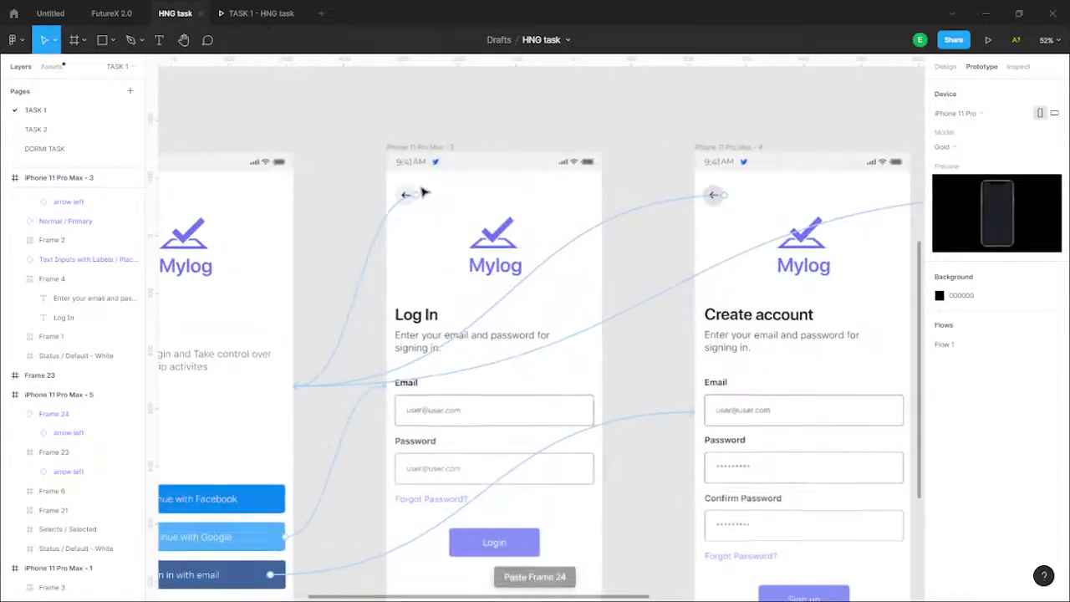
pyautogui.scroll(-2, 677, 211)
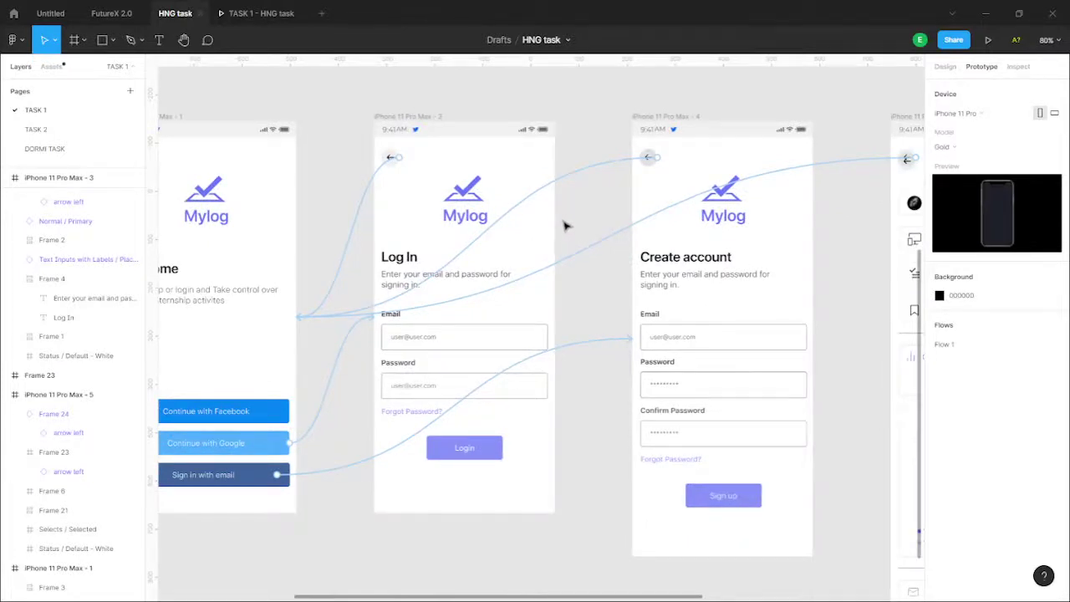
pyautogui.hscroll(-2, 535, 229)
pyautogui.scroll(5, 471, 167)
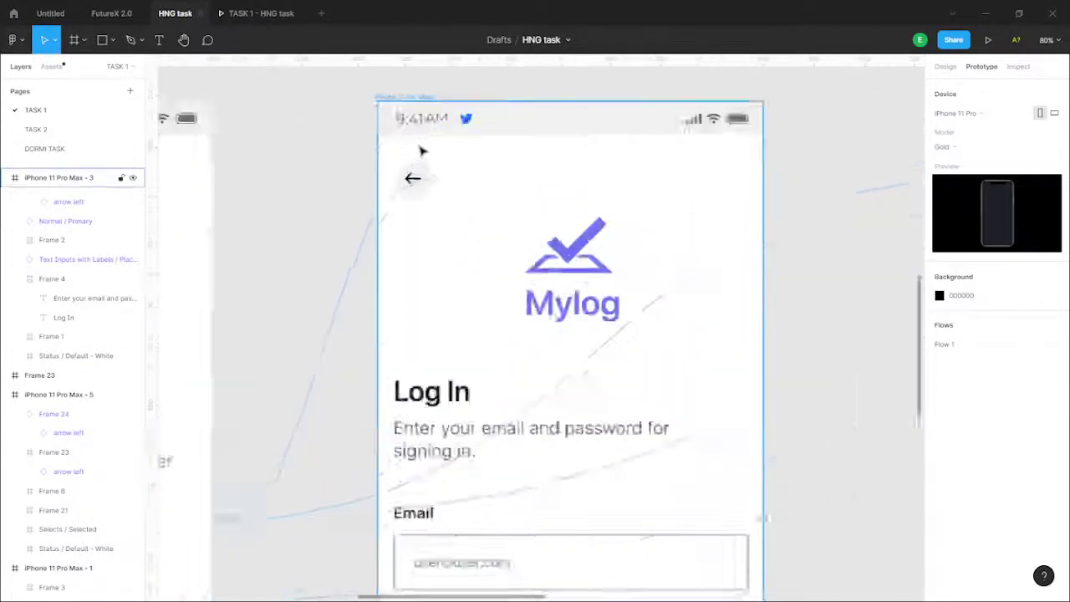
pyautogui.scroll(2, 422, 151)
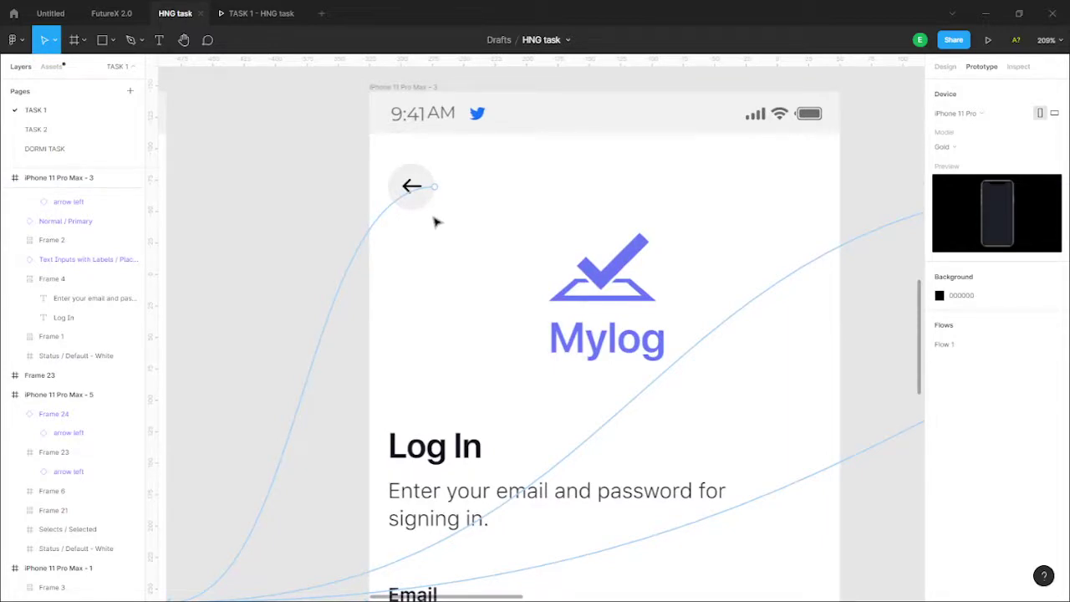
pyautogui.scroll(-6, 454, 203)
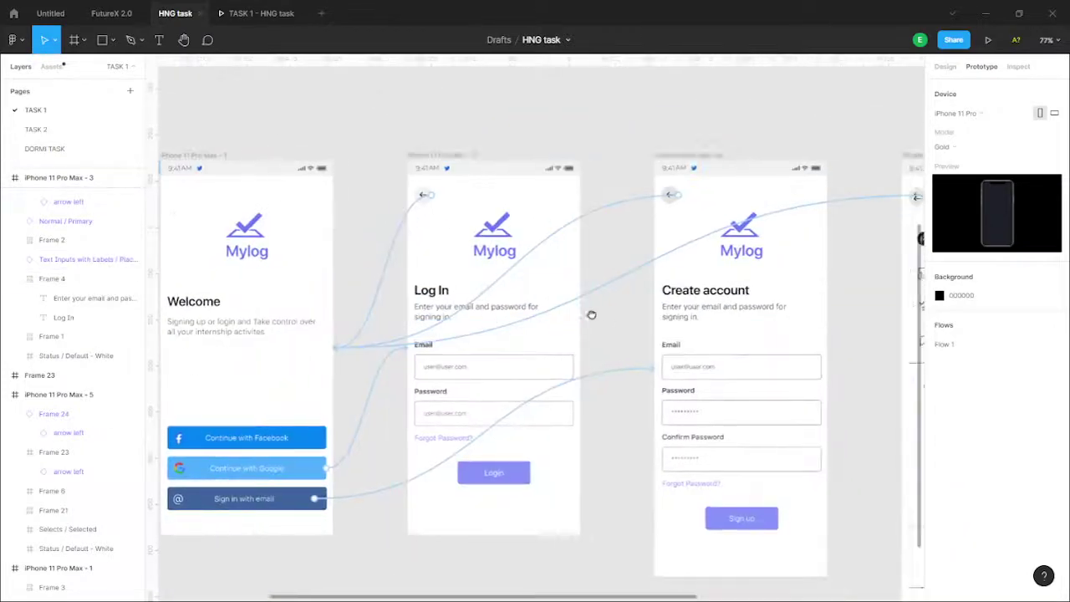
pyautogui.hscroll(4, 591, 314)
pyautogui.hscroll(-3, 351, 272)
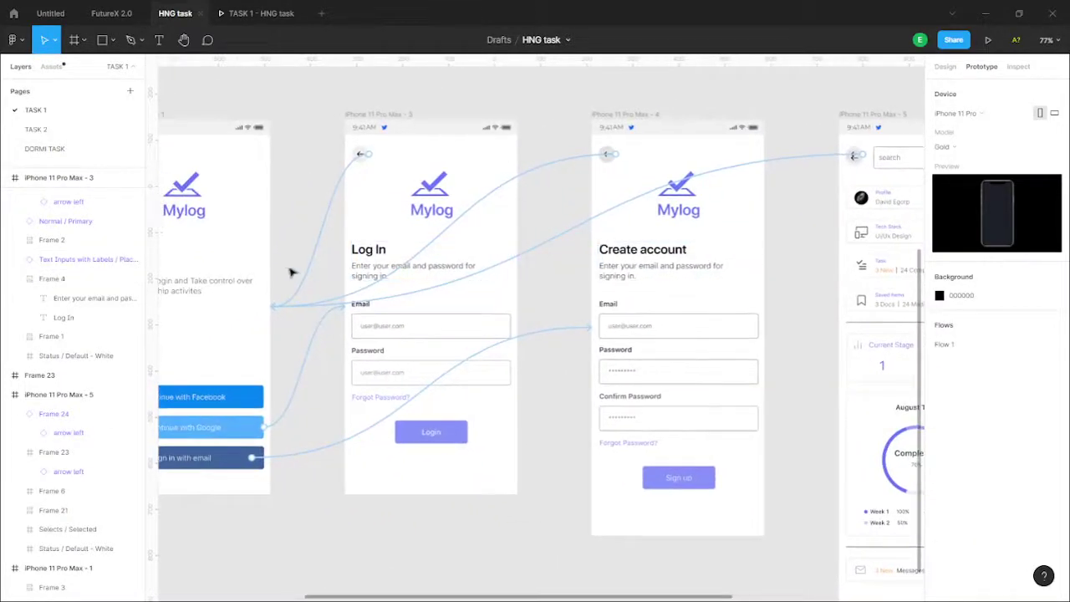
# Inspect each frame's back arrow and trace the connections among the Welcome, Log In, Create account and dashboard frames
pyautogui.scroll(5, 341, 237)
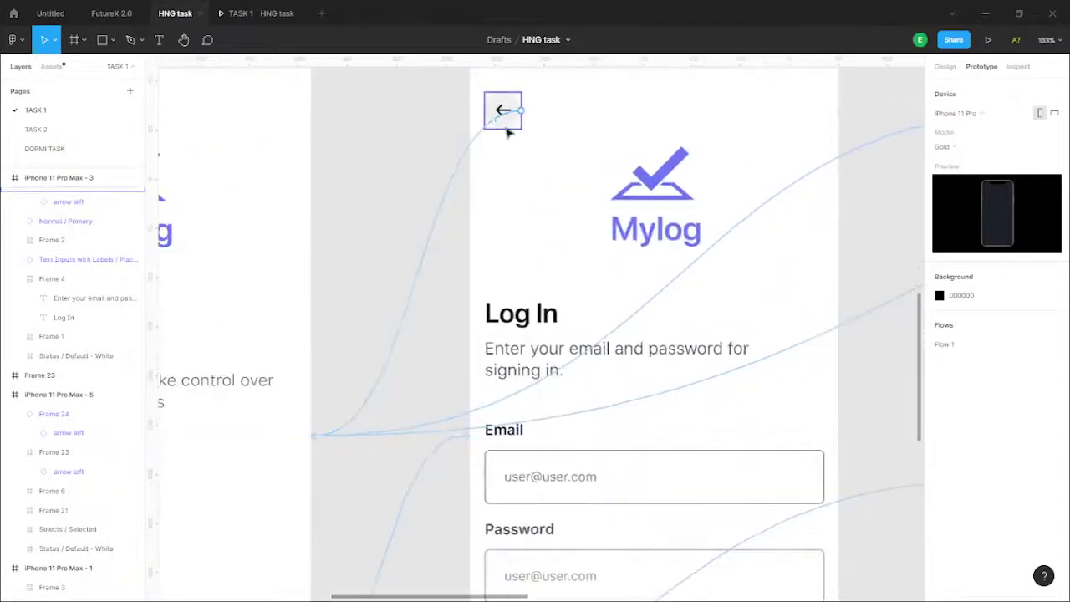
pyautogui.scroll(-5, 512, 125)
pyautogui.scroll(2, 547, 151)
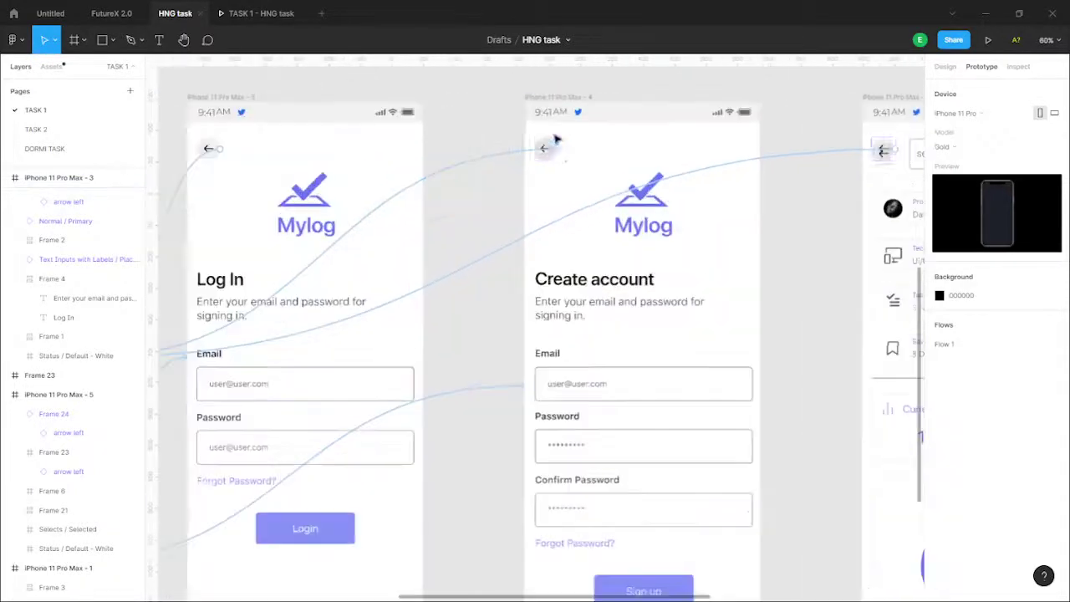
pyautogui.scroll(-3, 675, 160)
pyautogui.scroll(5, 675, 161)
pyautogui.scroll(-2, 727, 143)
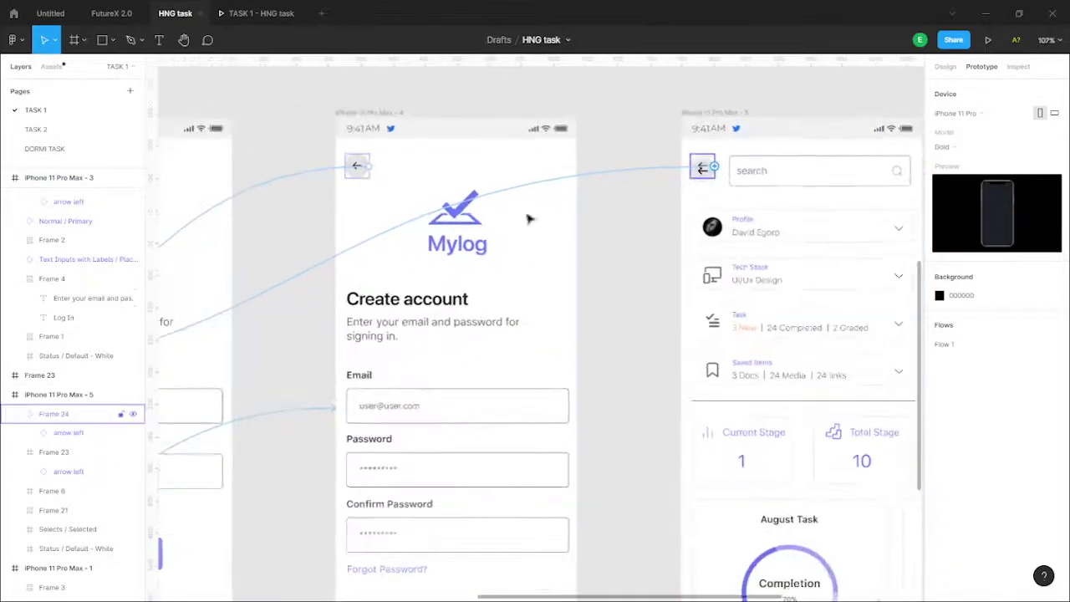
pyautogui.scroll(-3, 638, 250)
pyautogui.scroll(1, 306, 335)
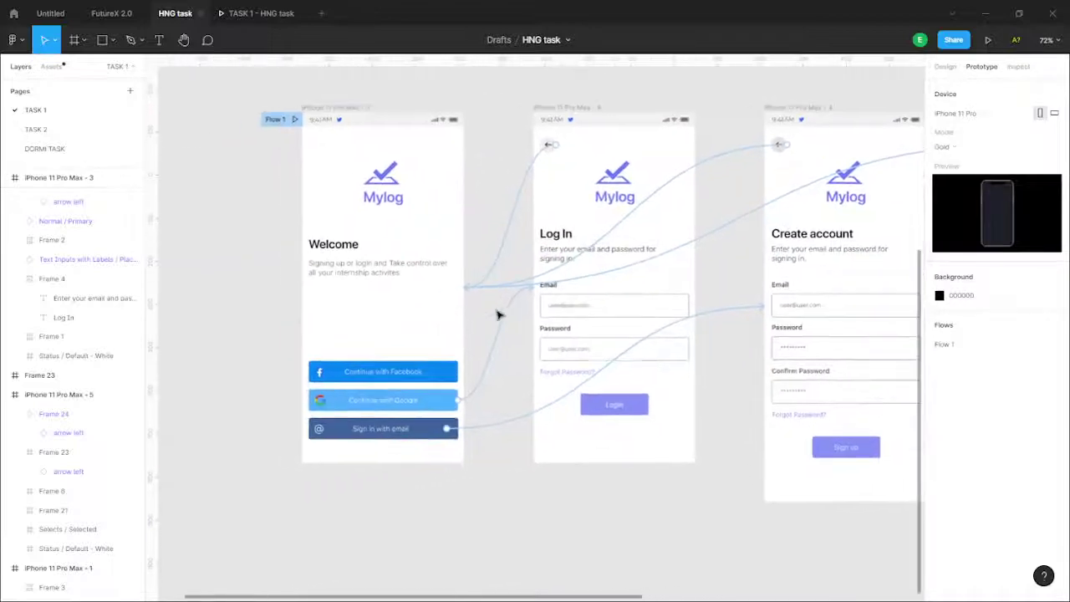
pyautogui.scroll(3, 317, 126)
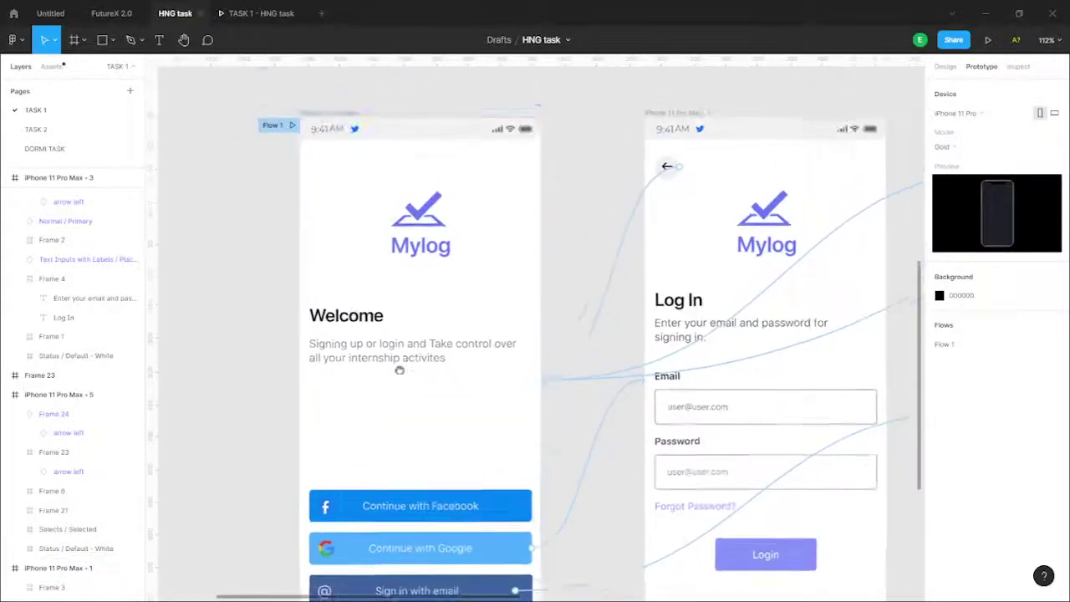
pyautogui.scroll(-2, 375, 249)
pyautogui.hscroll(2, 393, 256)
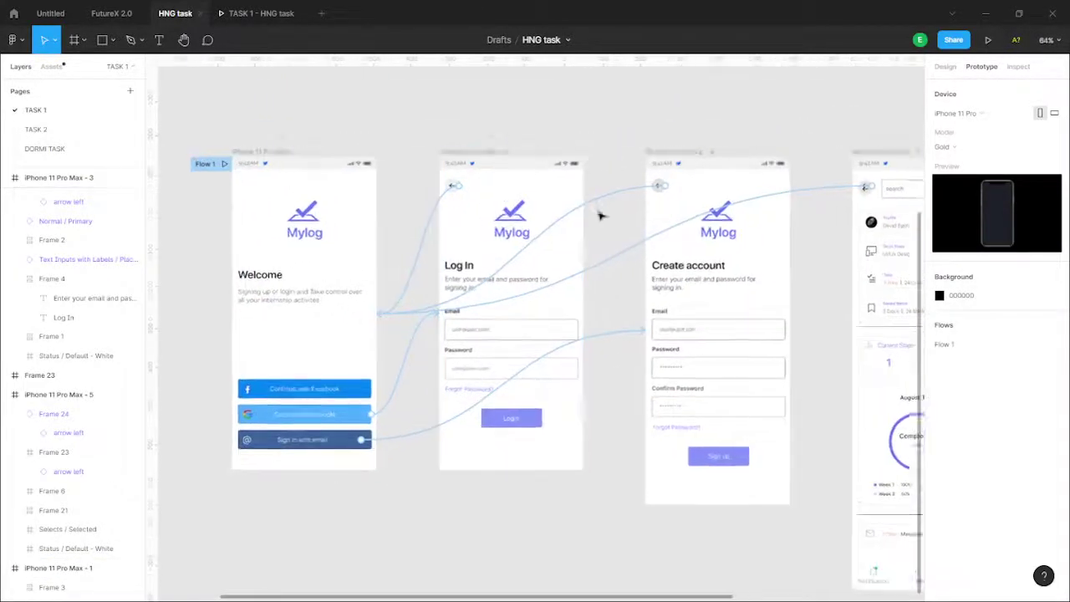
pyautogui.hscroll(2, 585, 209)
pyautogui.scroll(3, 608, 223)
pyautogui.scroll(-3, 608, 222)
pyautogui.hscroll(-3, 537, 309)
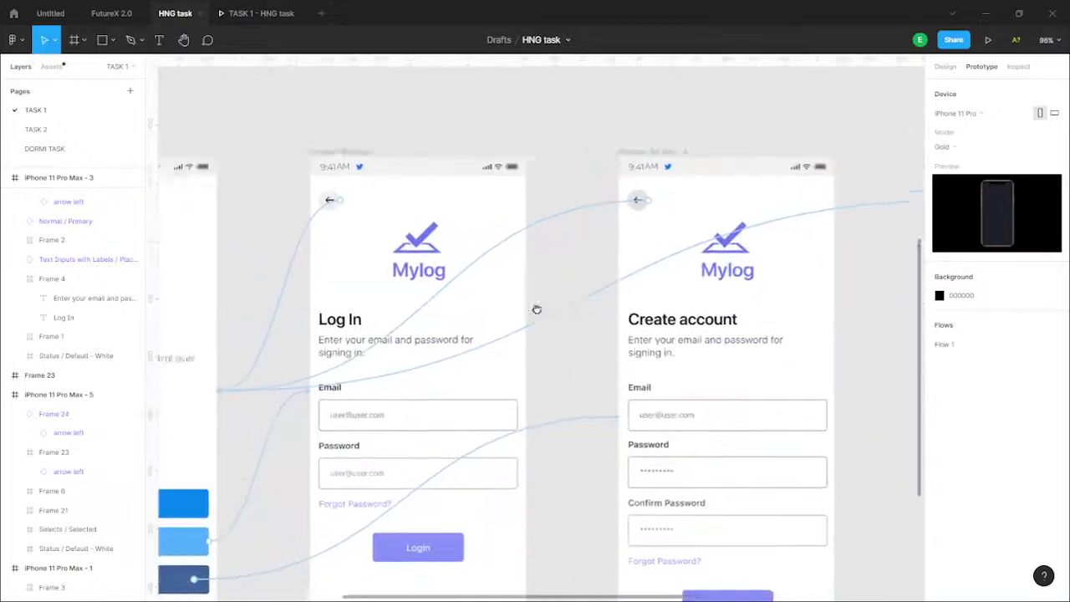
pyautogui.hscroll(5, 474, 265)
pyautogui.scroll(-1, 474, 264)
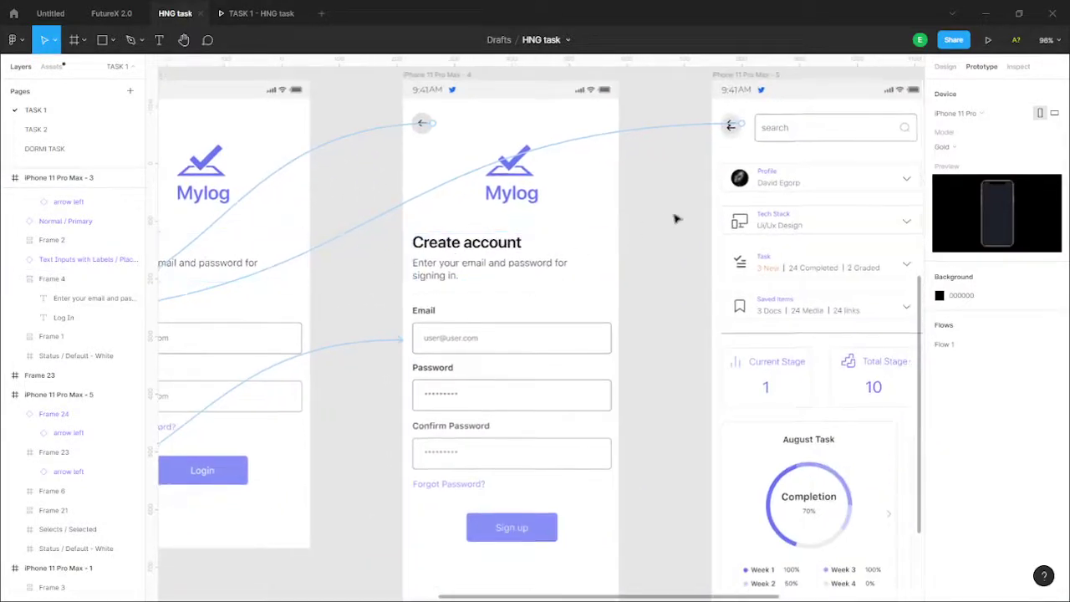
pyautogui.hscroll(-3, 675, 219)
pyautogui.scroll(1, 675, 219)
pyautogui.scroll(-1, 736, 317)
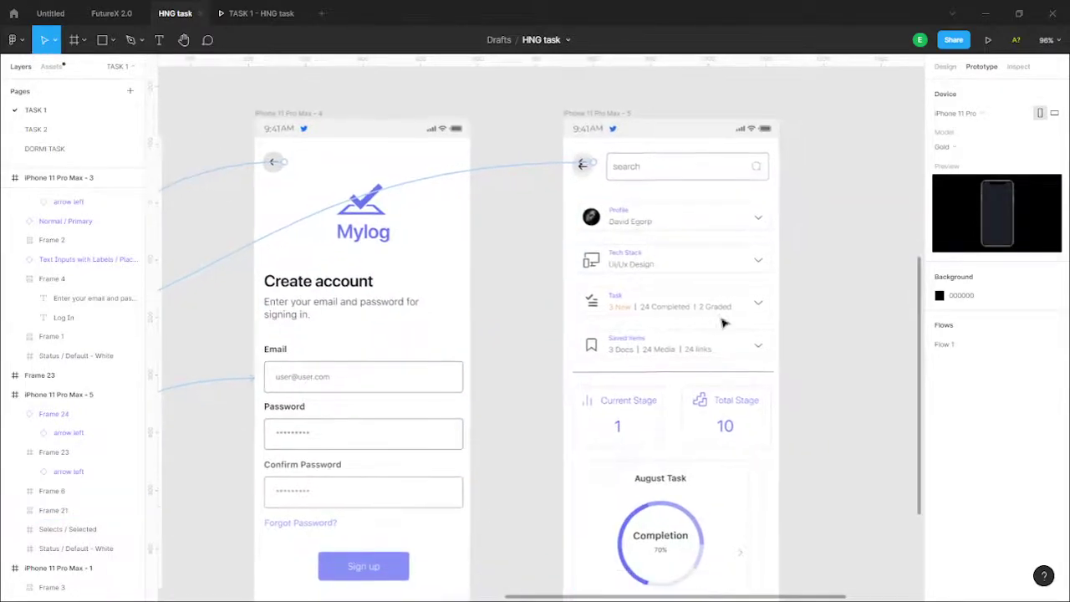
pyautogui.scroll(-3, 626, 179)
pyautogui.scroll(4, 626, 178)
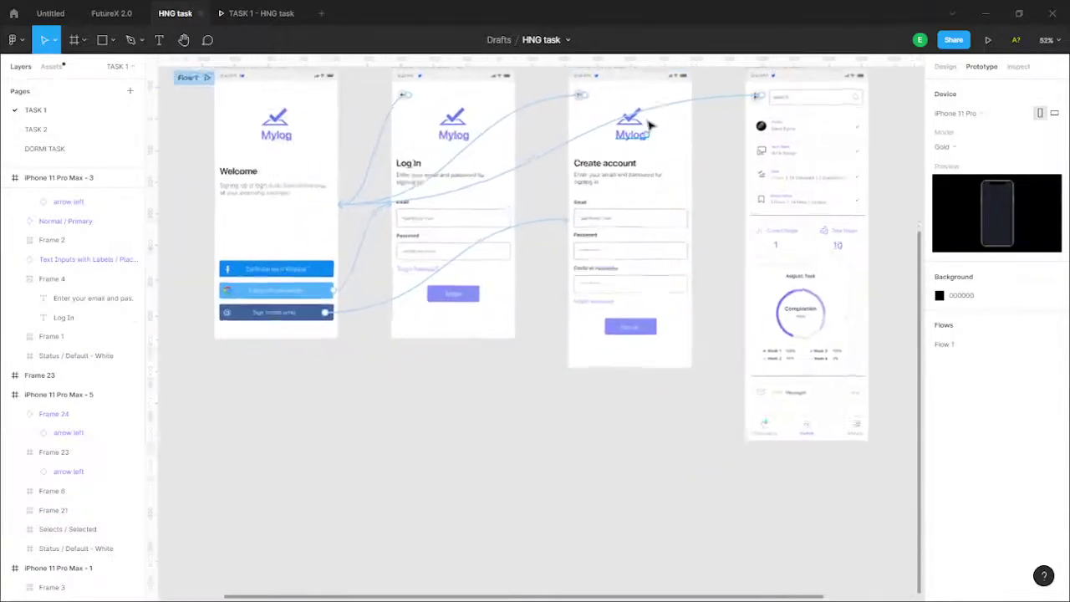
pyautogui.scroll(-1, 761, 149)
pyautogui.hscroll(-3, 377, 242)
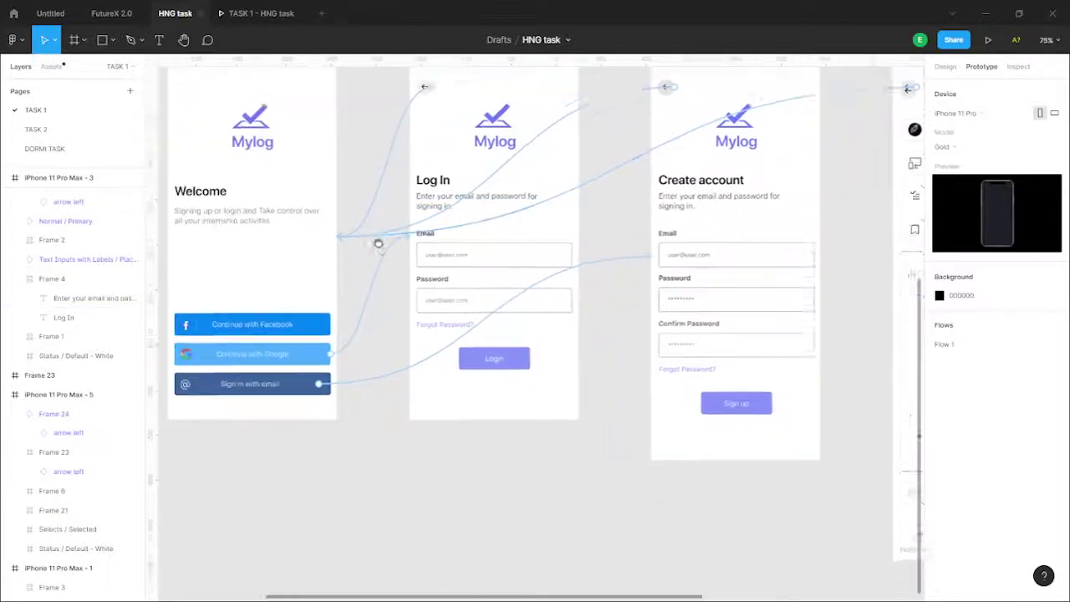
pyautogui.hscroll(-1, 277, 270)
pyautogui.scroll(-3, 522, 288)
pyautogui.hscroll(2, 399, 265)
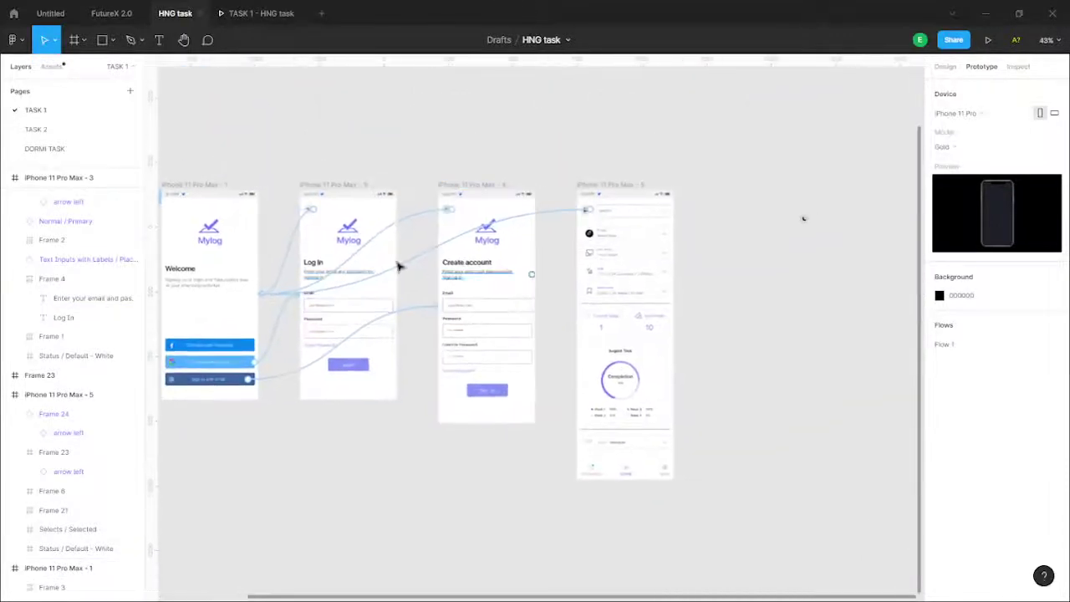
pyautogui.hscroll(-2, 437, 234)
pyautogui.scroll(1, 437, 234)
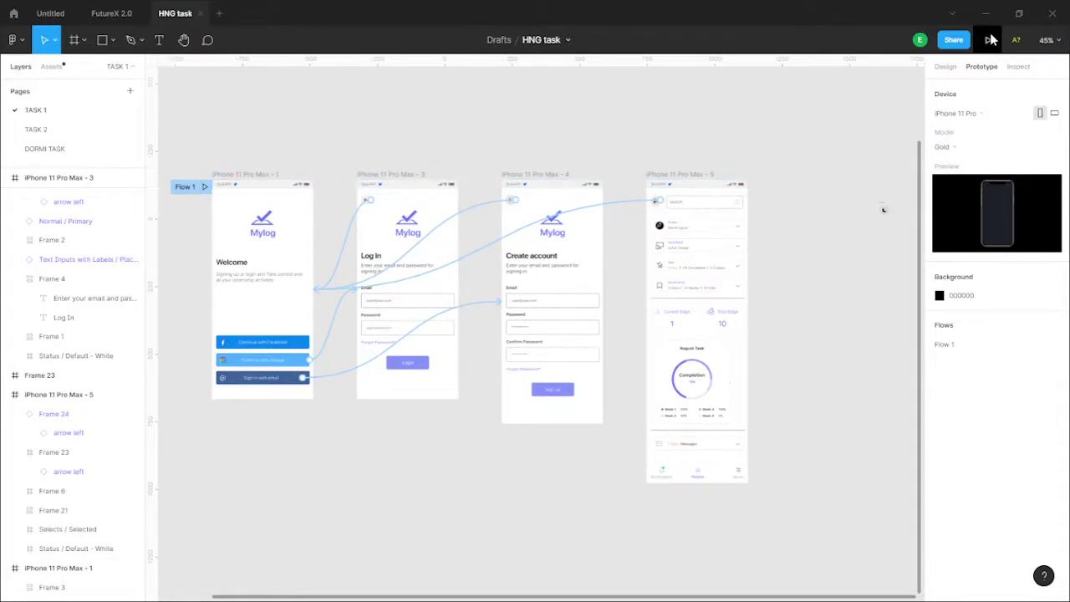
# Run the prototype and test Welcome's Google and email buttons, returning from each screen with its back arrow
pyautogui.click(990, 39)
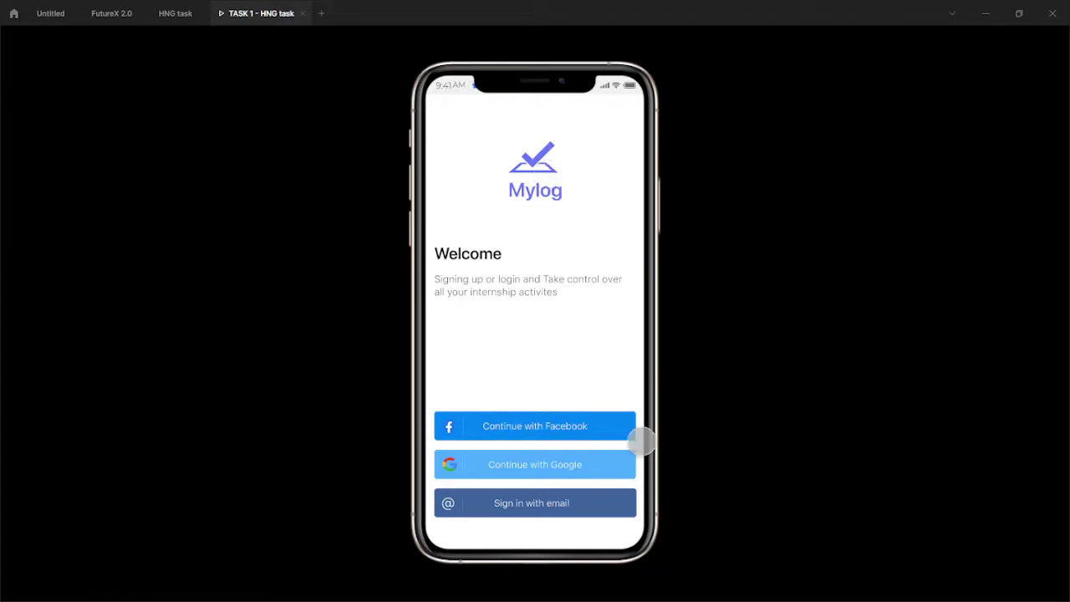
pyautogui.click(543, 461)
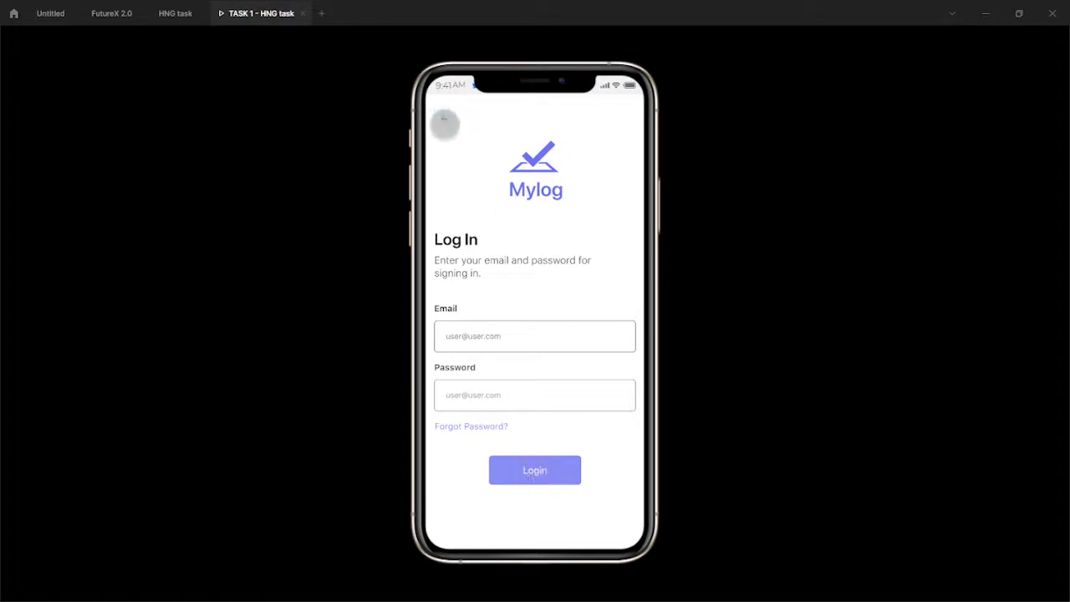
pyautogui.click(445, 119)
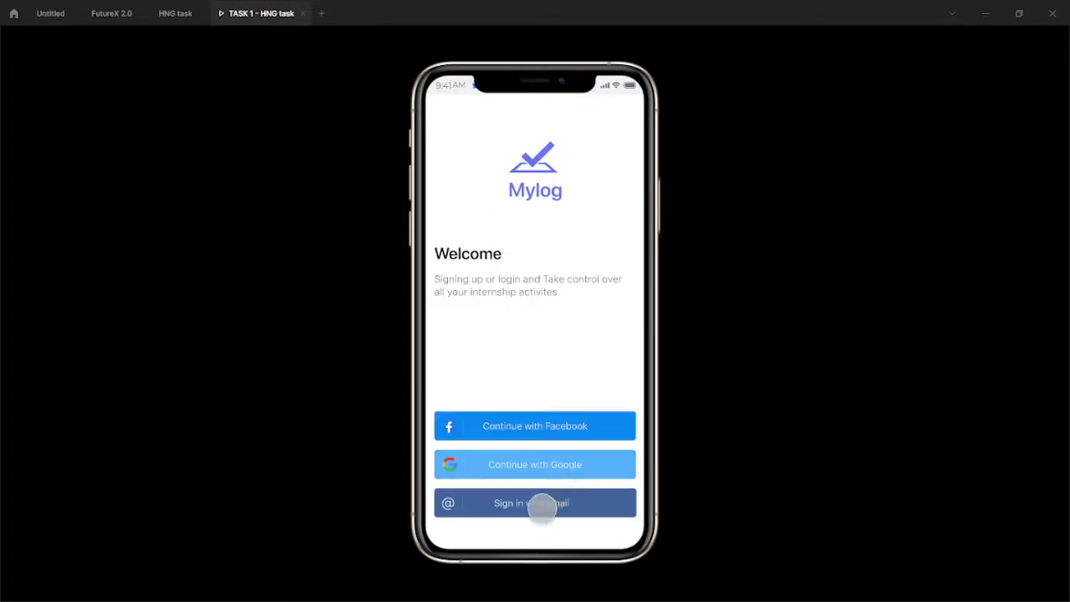
pyautogui.click(542, 505)
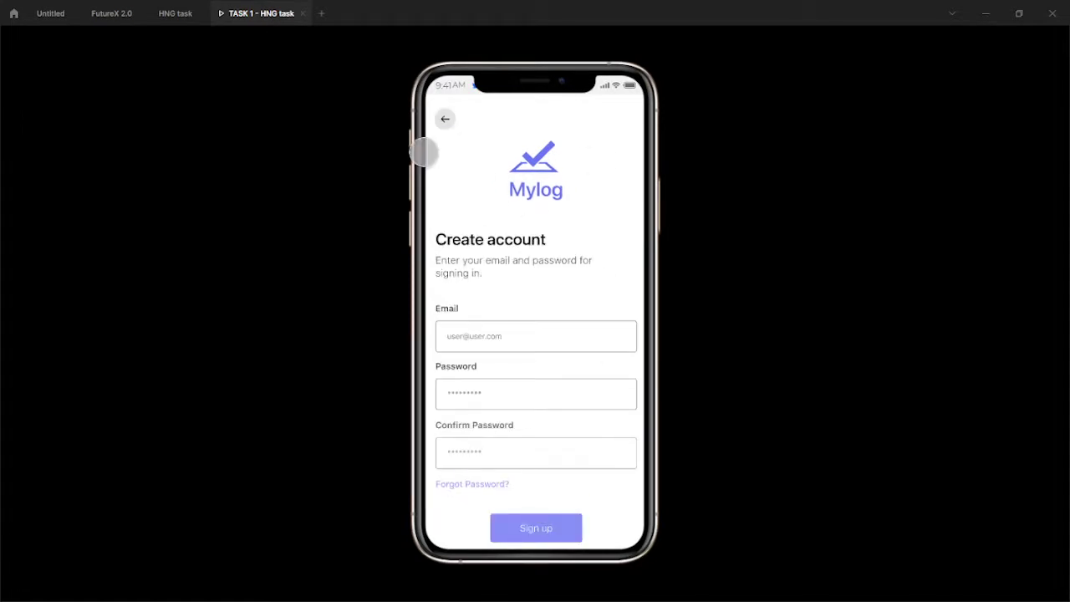
pyautogui.click(443, 119)
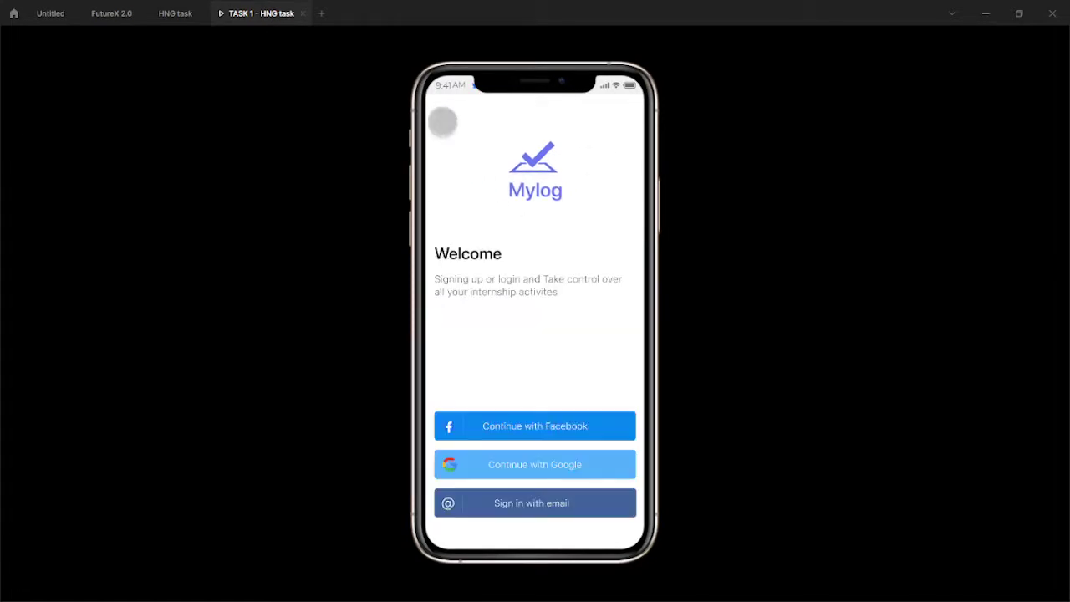
# Back in the HNG task design file, link the Create account screen's Sign up button to the iPhone 11 Pro Max - 5 frame
pyautogui.click(161, 15)
pyautogui.click(387, 354)
pyautogui.scroll(5, 387, 353)
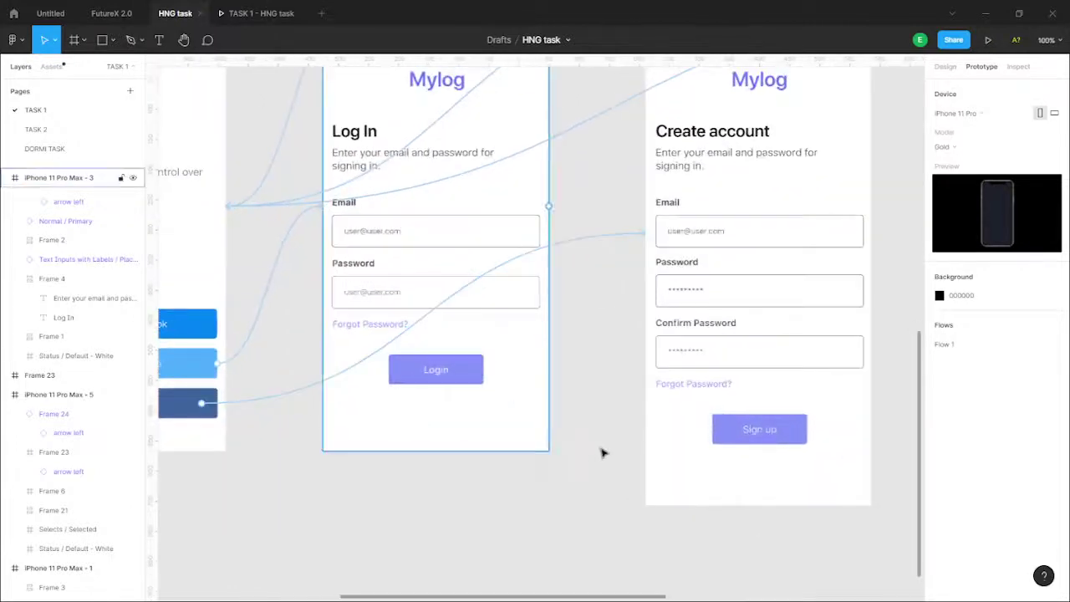
pyautogui.scroll(-3, 600, 453)
pyautogui.click(500, 388)
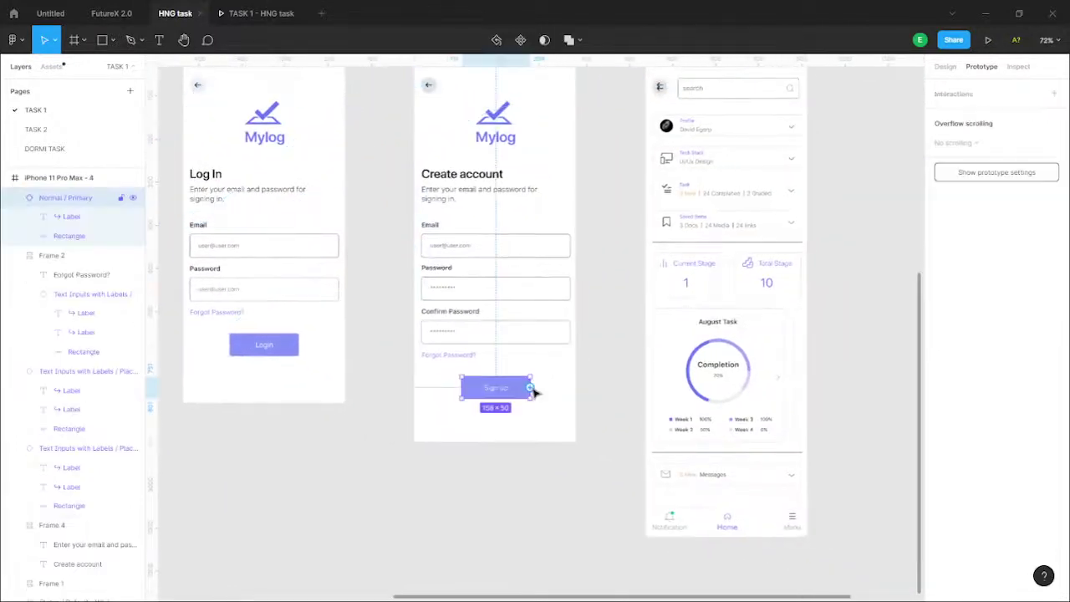
pyautogui.moveTo(530, 388); pyautogui.dragTo(719, 301)
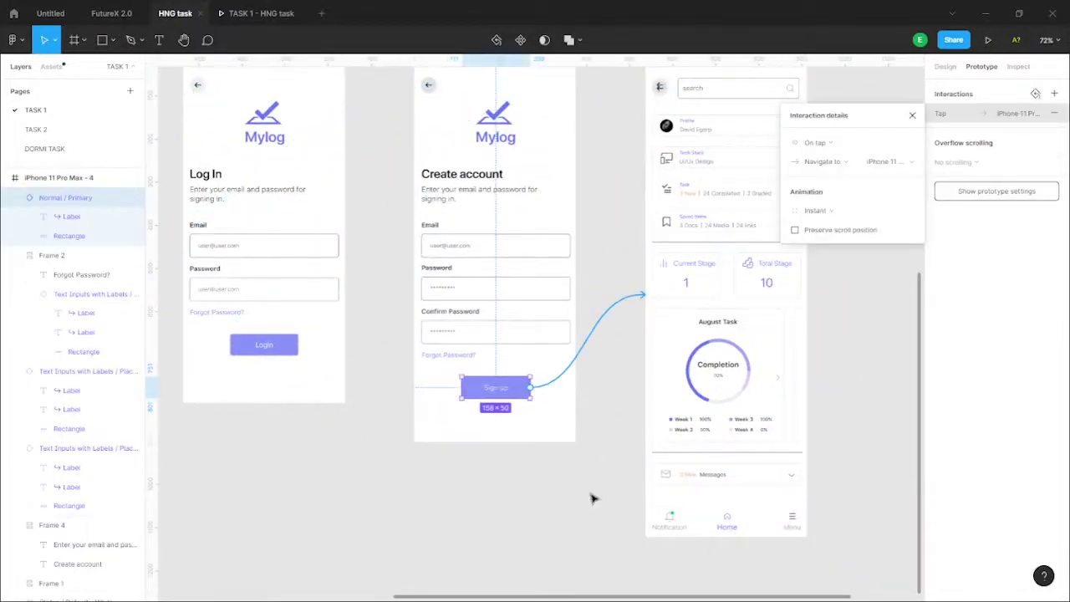
pyautogui.click(592, 497)
pyautogui.scroll(-5, 575, 423)
# In the running prototype, visit Create account and Log In from Welcome, try the Login button, and return with each back arrow
pyautogui.click(269, 15)
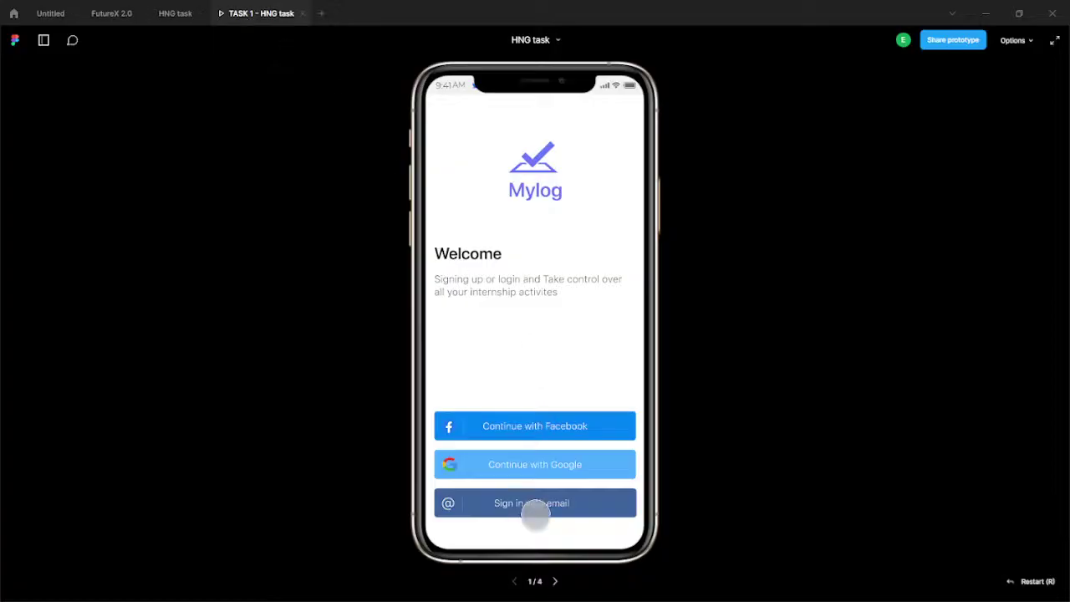
pyautogui.click(535, 504)
pyautogui.scroll(-1, 557, 466)
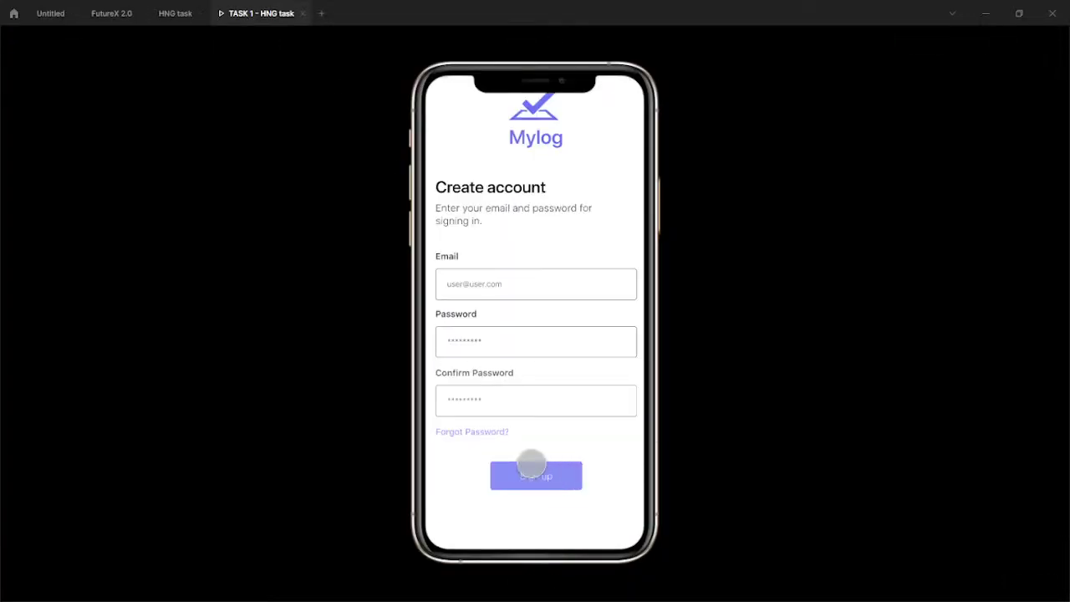
pyautogui.scroll(1, 443, 143)
pyautogui.click(442, 124)
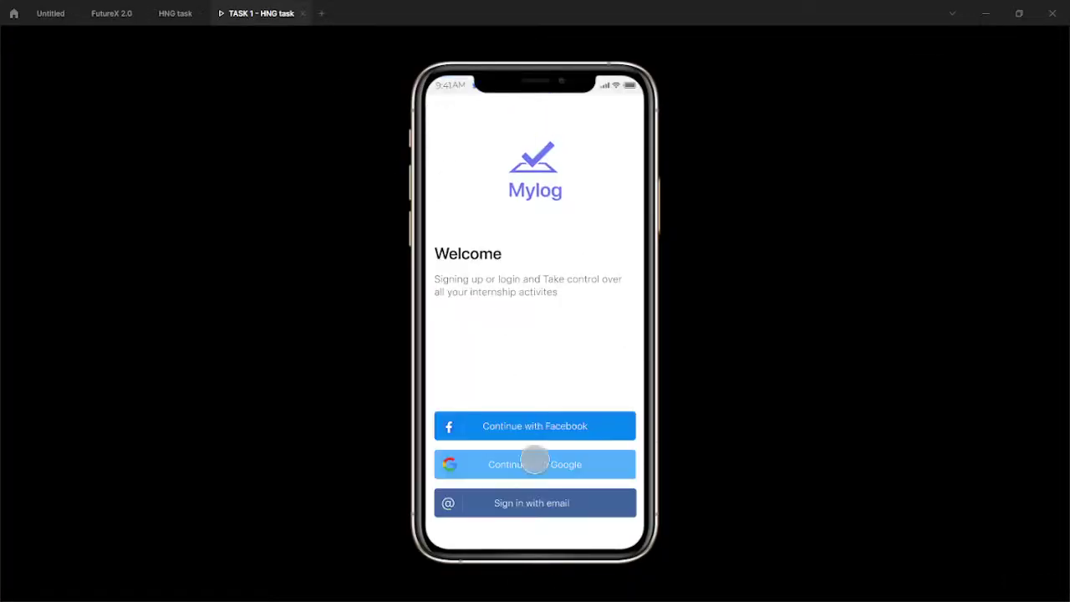
pyautogui.click(536, 462)
pyautogui.click(553, 472)
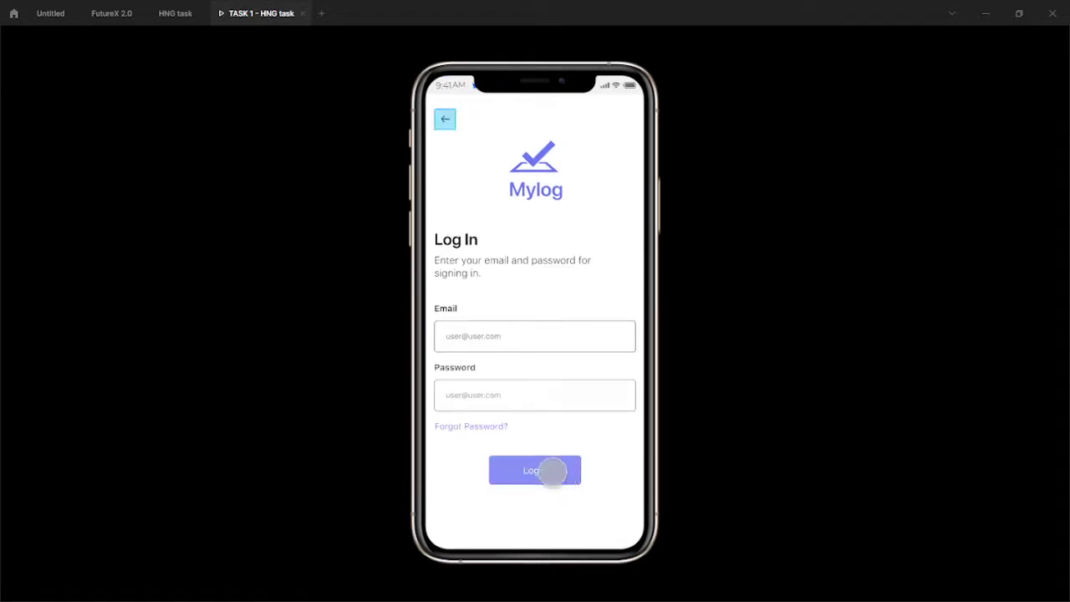
pyautogui.click(443, 120)
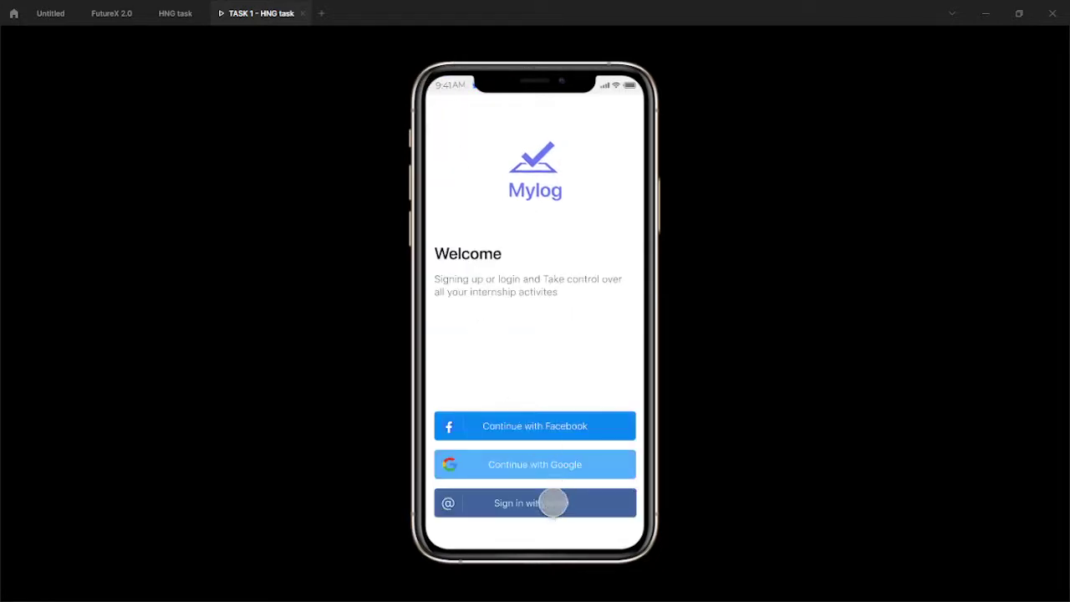
# Test the path from Sign in with email through Sign up to the dashboard and back to Welcome, running it twice
pyautogui.click(553, 503)
pyautogui.scroll(-2, 610, 272)
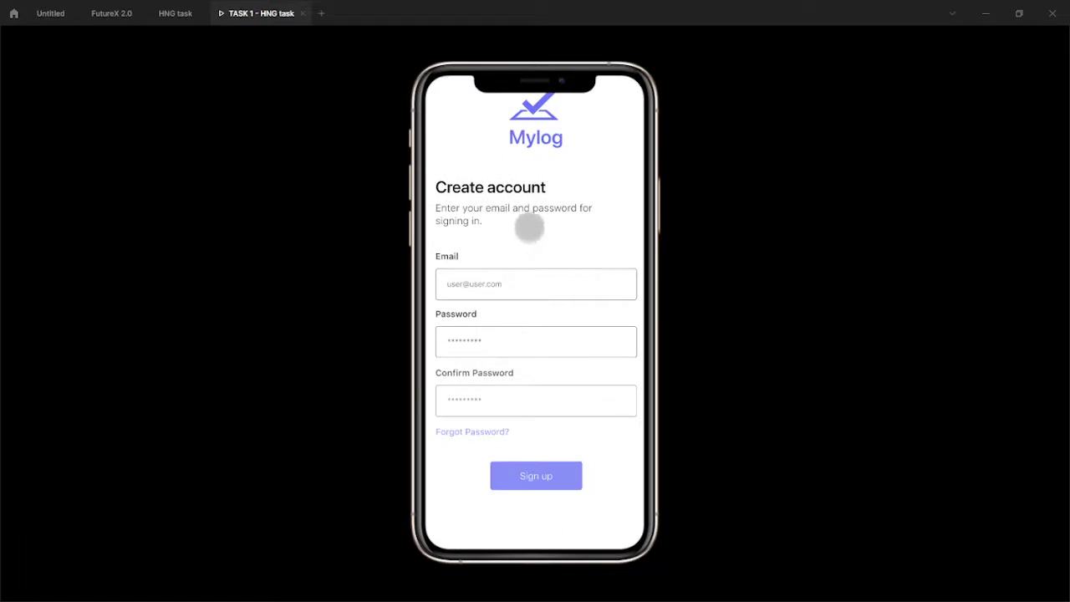
pyautogui.click(517, 472)
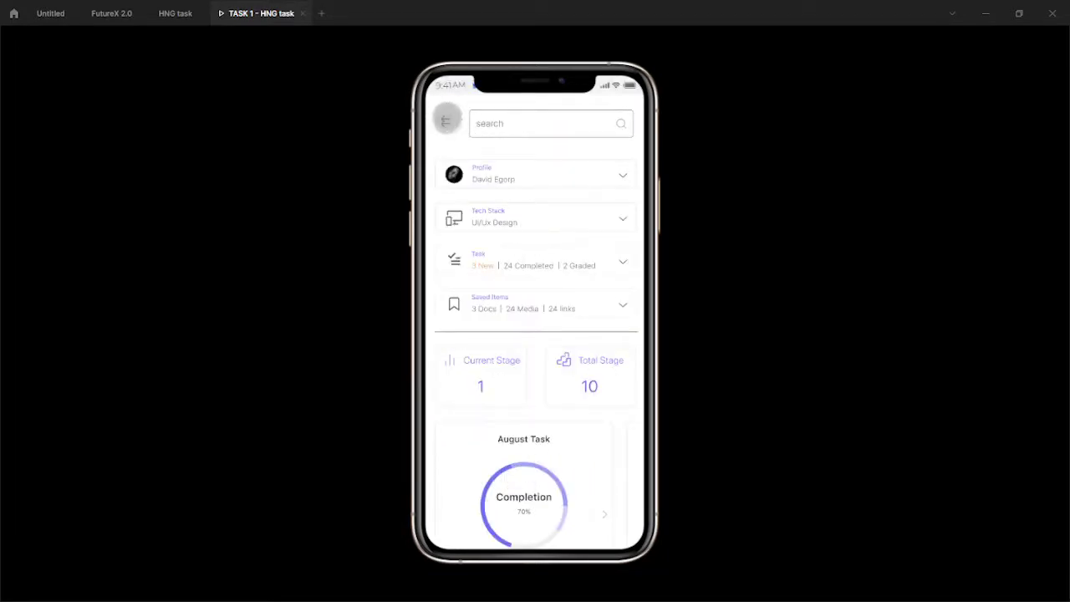
pyautogui.click(446, 120)
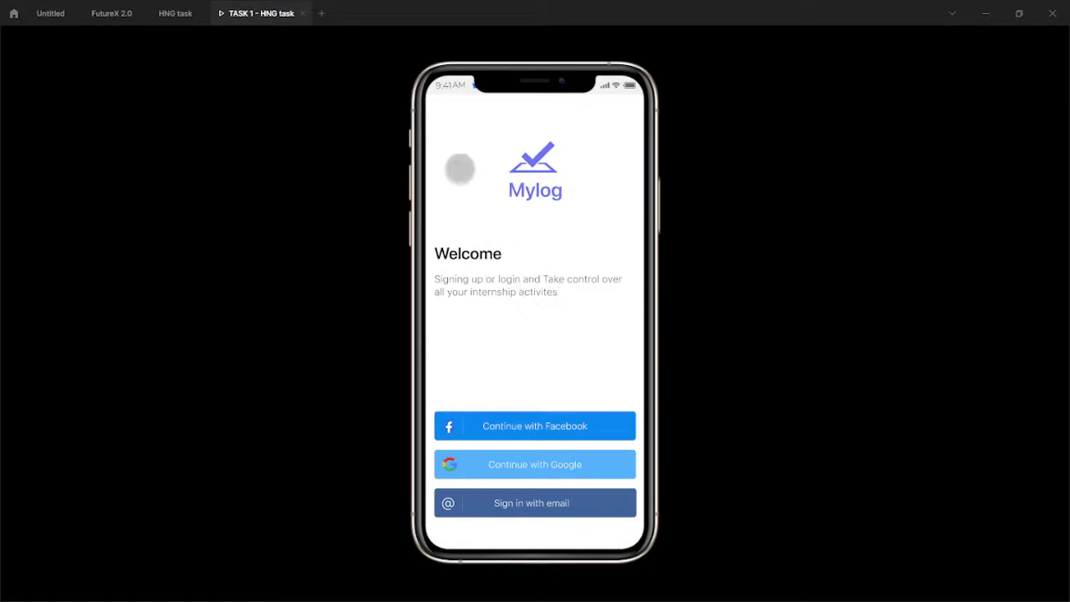
pyautogui.click(540, 502)
pyautogui.moveTo(554, 523); pyautogui.dragTo(568, 476)
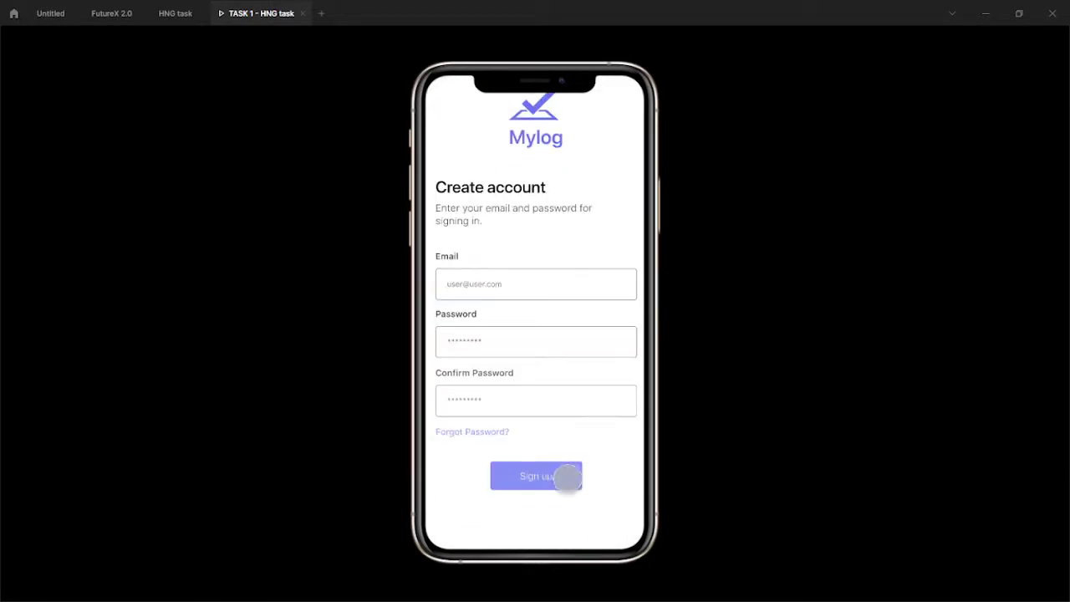
pyautogui.click(544, 473)
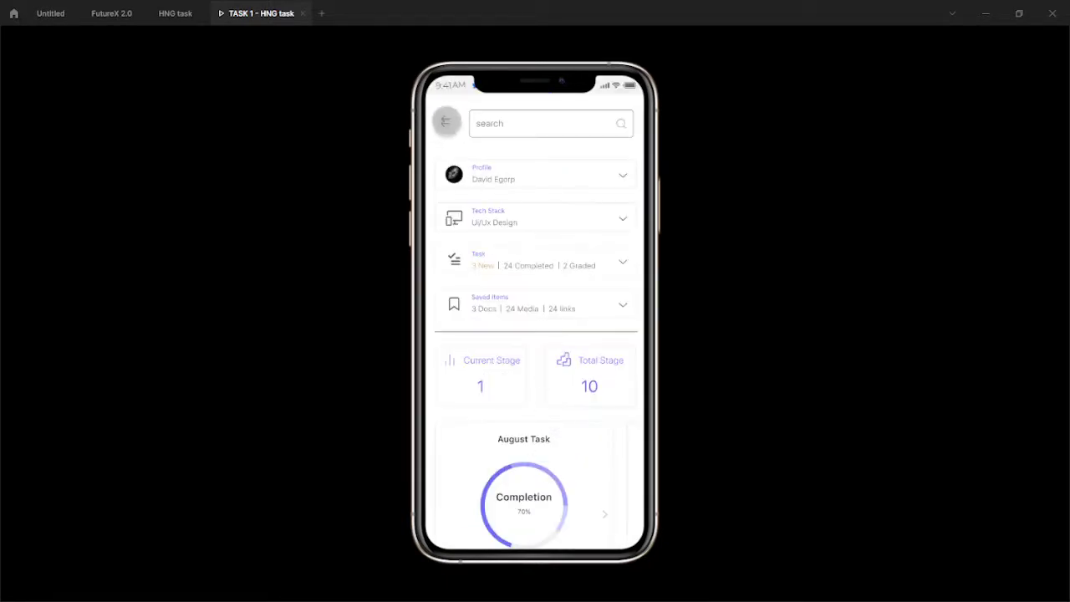
pyautogui.click(445, 121)
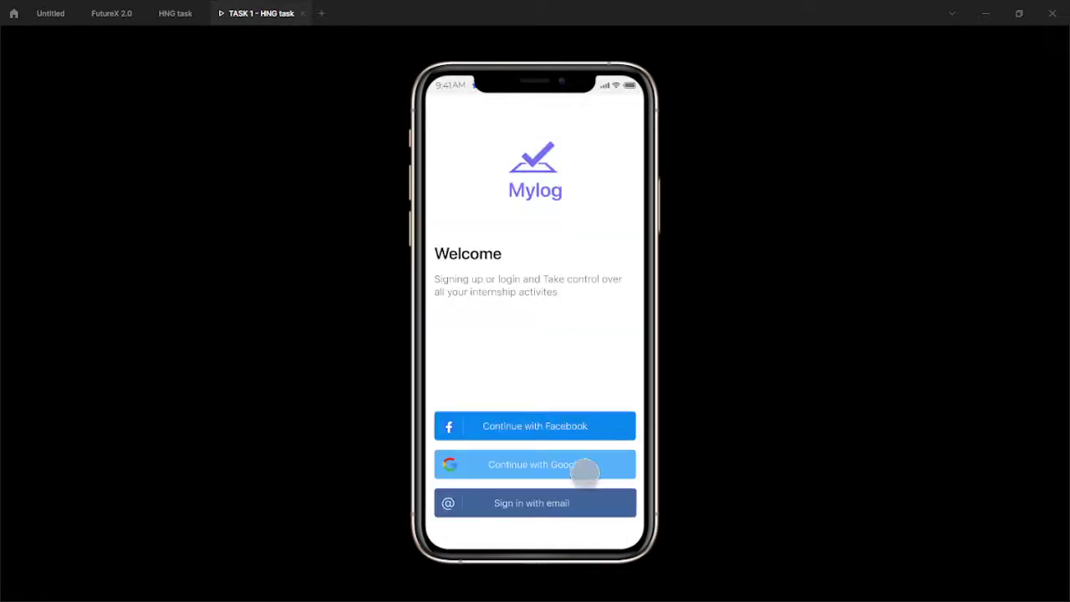
# Return to the HNG task design file and review the connections between all four frames, including the Sign up link
pyautogui.click(177, 19)
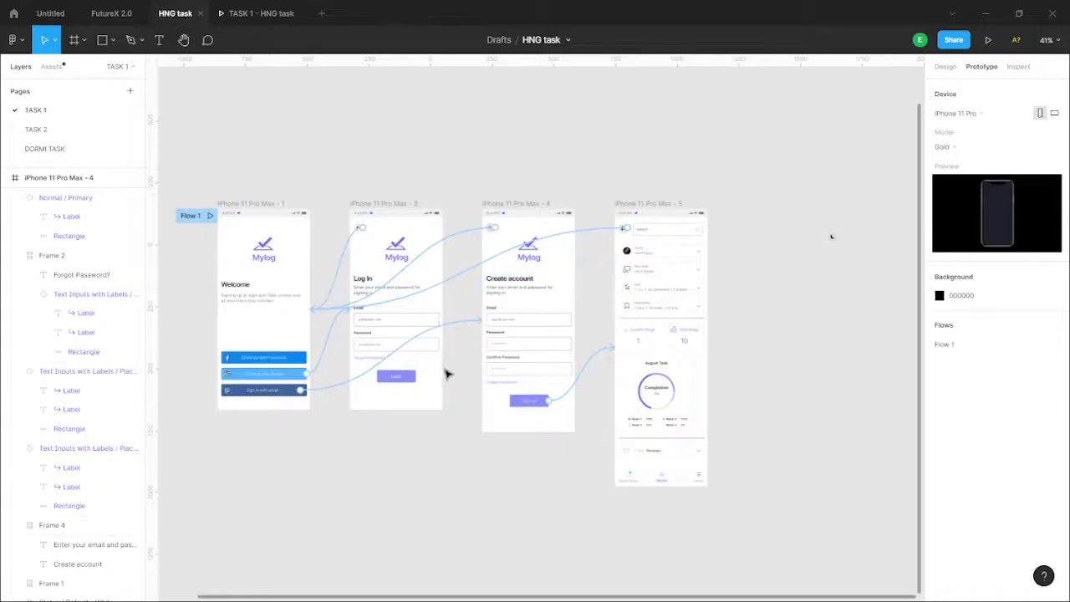
pyautogui.scroll(5, 545, 281)
pyautogui.scroll(-5, 680, 346)
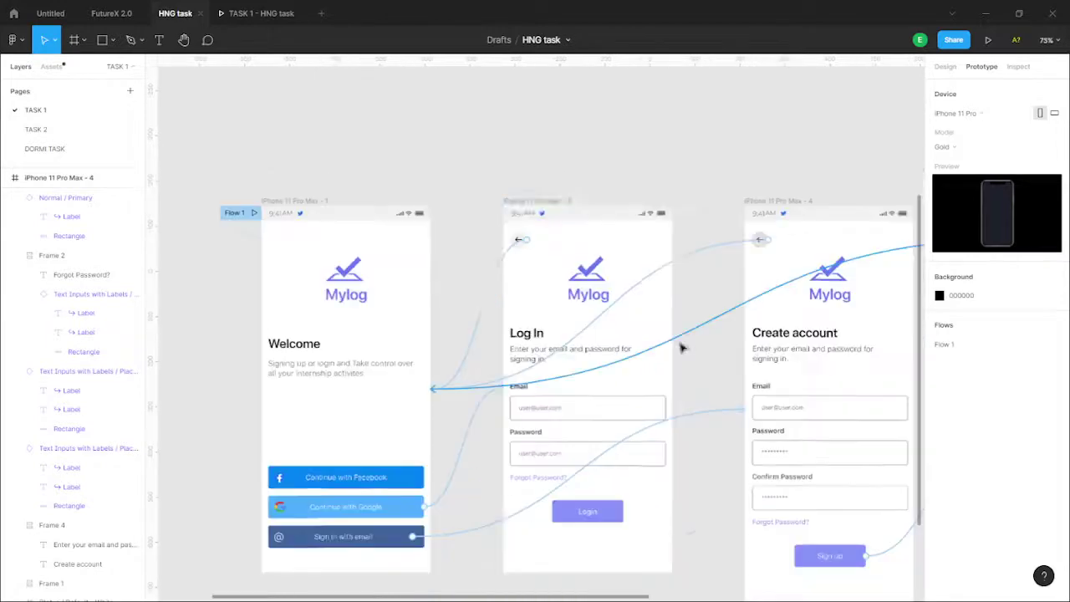
pyautogui.scroll(1, 340, 219)
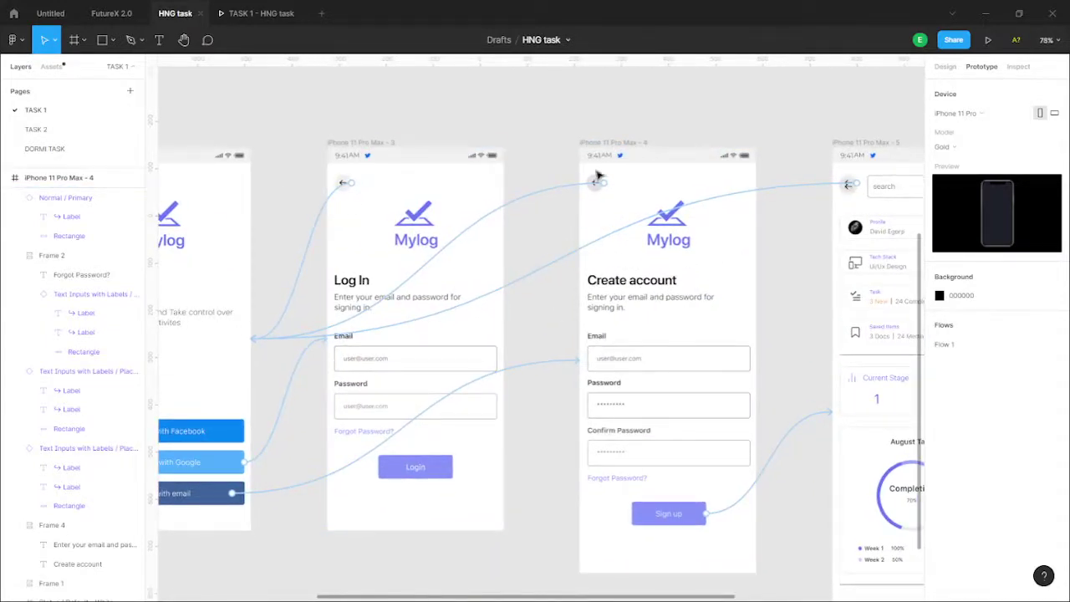
# Remove the connection from the Create account screen's back arrow to the Welcome frame
pyautogui.hscroll(-3, 373, 348)
pyautogui.scroll(-1, 354, 357)
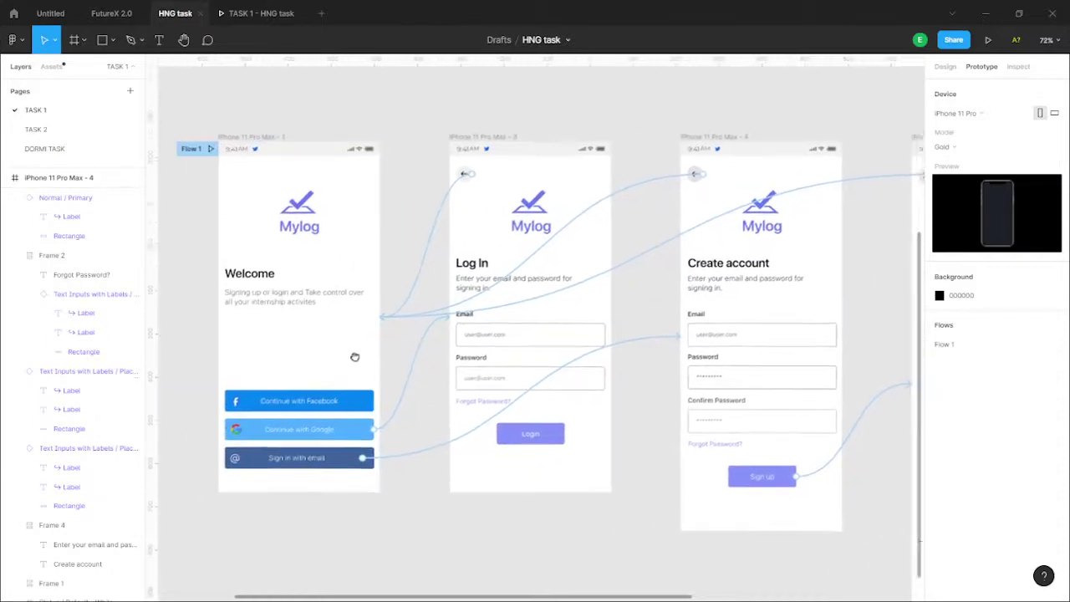
pyautogui.click(371, 334)
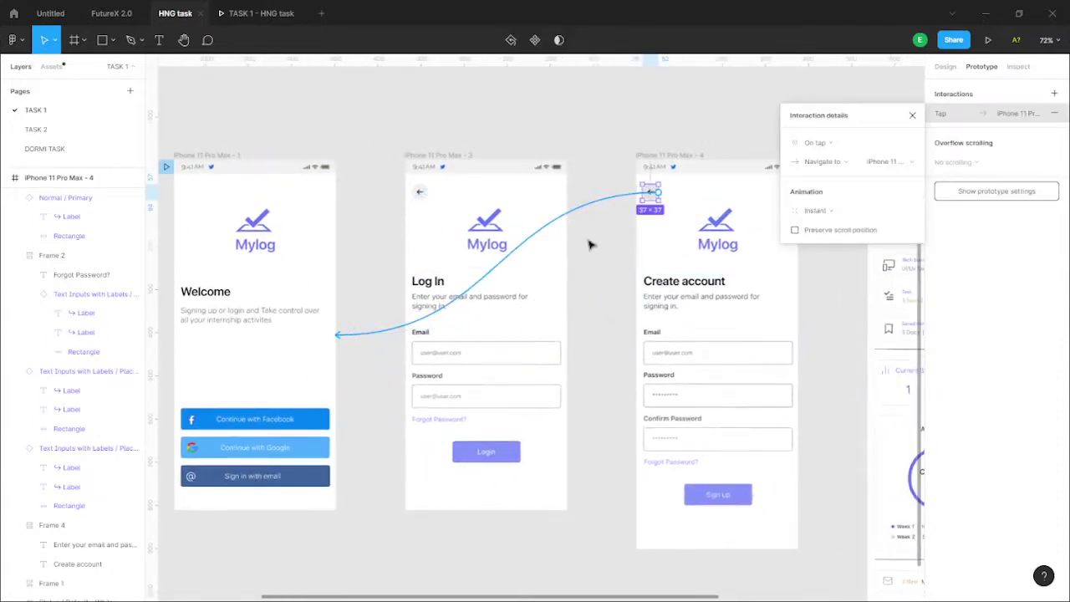
pyautogui.press('Delete')
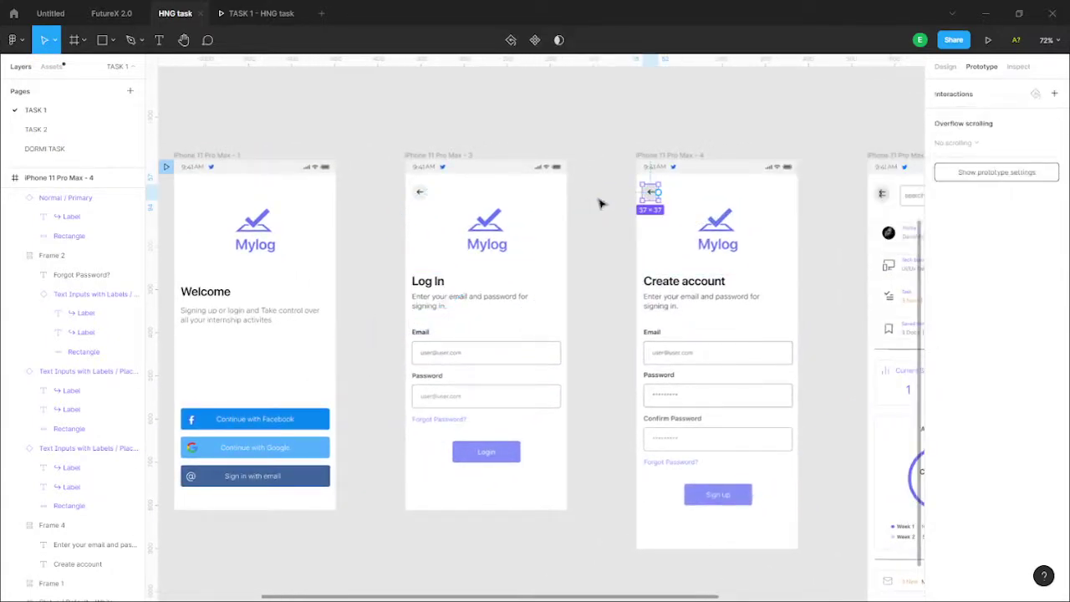
# Delete the linked back arrow, Frame 24, from the iPhone 11 Pro Max - 5 dashboard frame
pyautogui.hscroll(3, 632, 266)
pyautogui.click(668, 206)
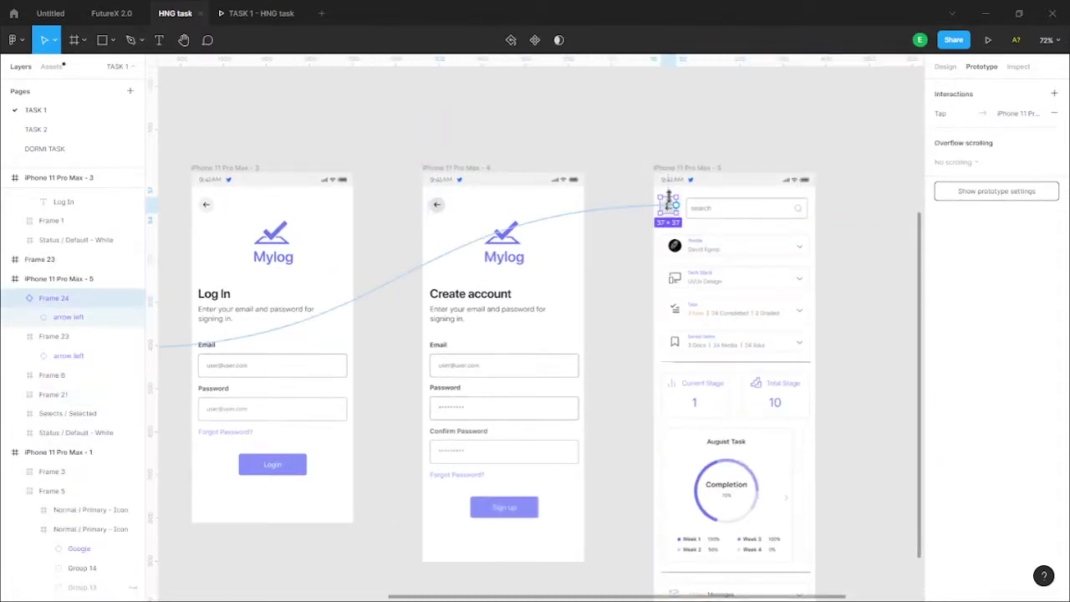
pyautogui.press('Delete')
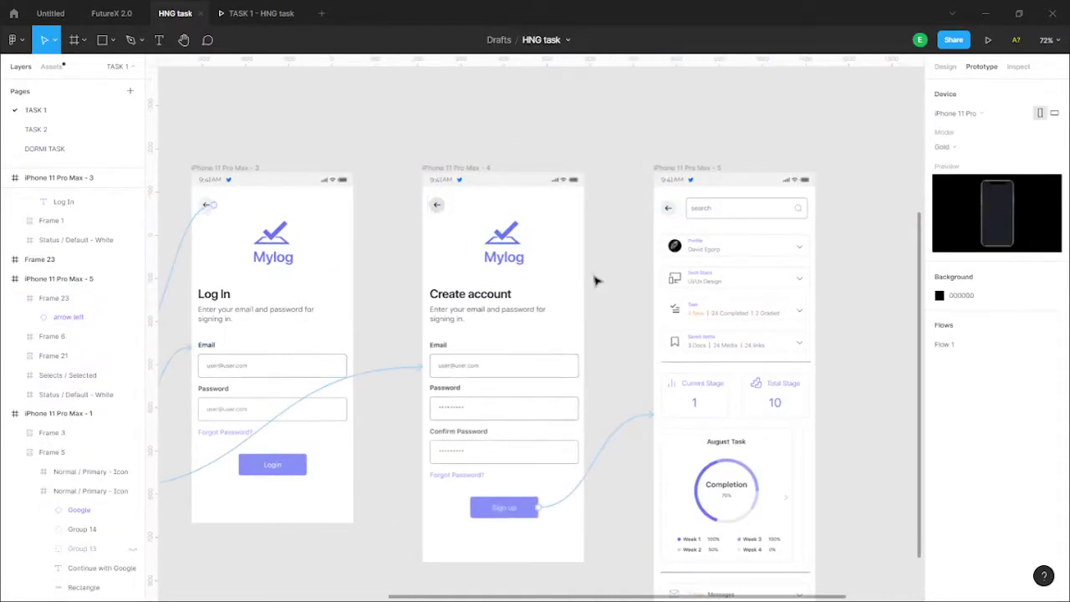
# Give the Create account screen's back arrow an On tap interaction with the Back action
pyautogui.hscroll(-3, 490, 150)
pyautogui.scroll(-2, 491, 150)
pyautogui.scroll(3, 491, 149)
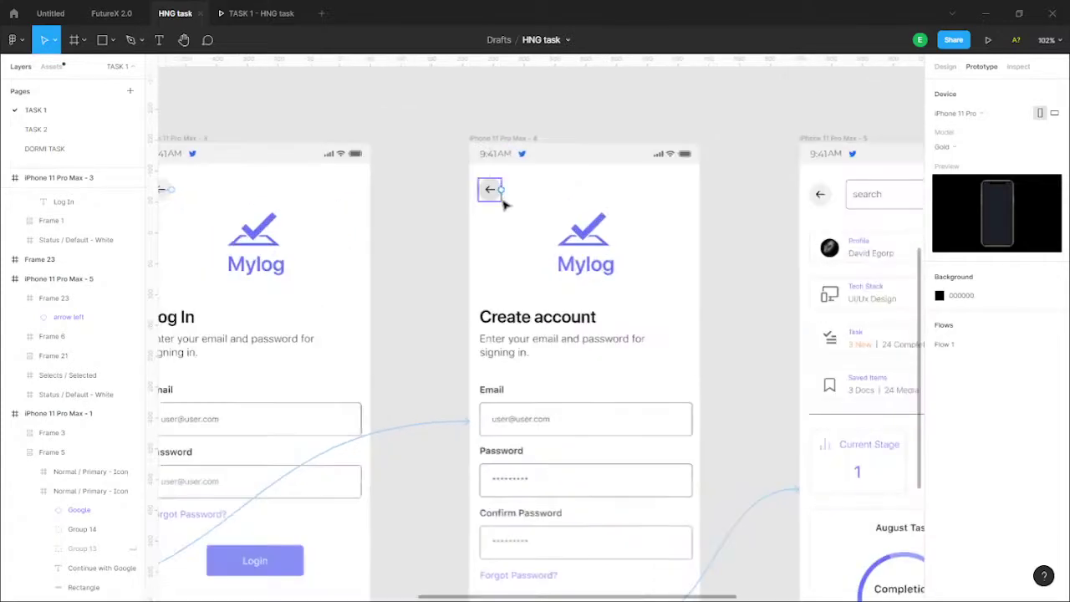
pyautogui.click(500, 191)
pyautogui.moveTo(500, 191); pyautogui.dragTo(713, 164)
# Give the remaining back arrow on the iPhone 11 Pro Max - 5 dashboard an On tap interaction with the Back action
pyautogui.keyDown('ctrl'); pyautogui.scroll(-2, 735, 262); pyautogui.keyUp('ctrl')
pyautogui.hscroll(3, 530, 182)
pyautogui.click(532, 174)
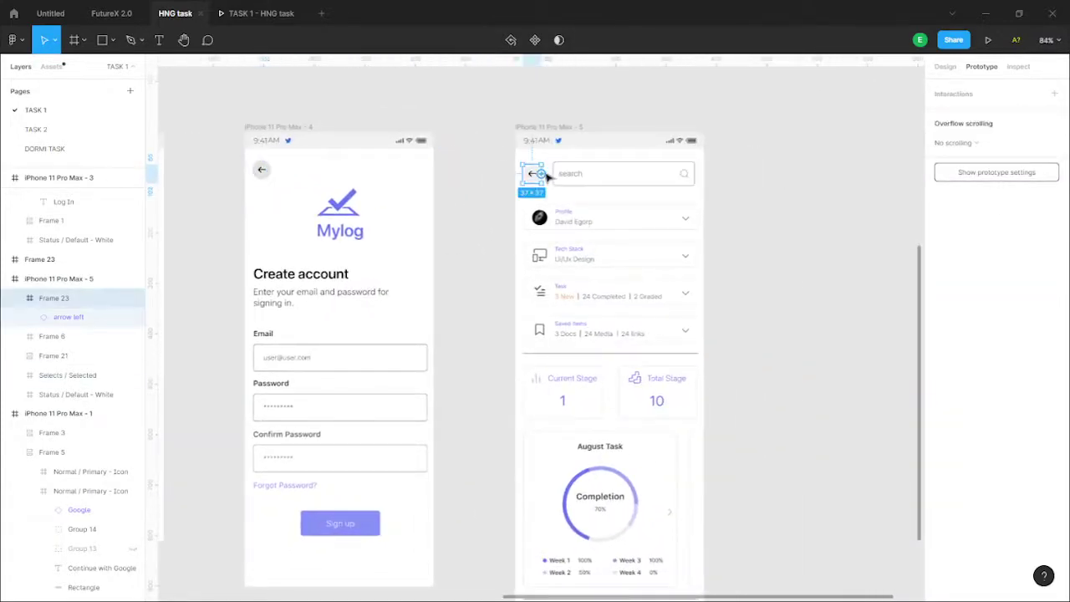
pyautogui.moveTo(542, 174); pyautogui.dragTo(718, 158)
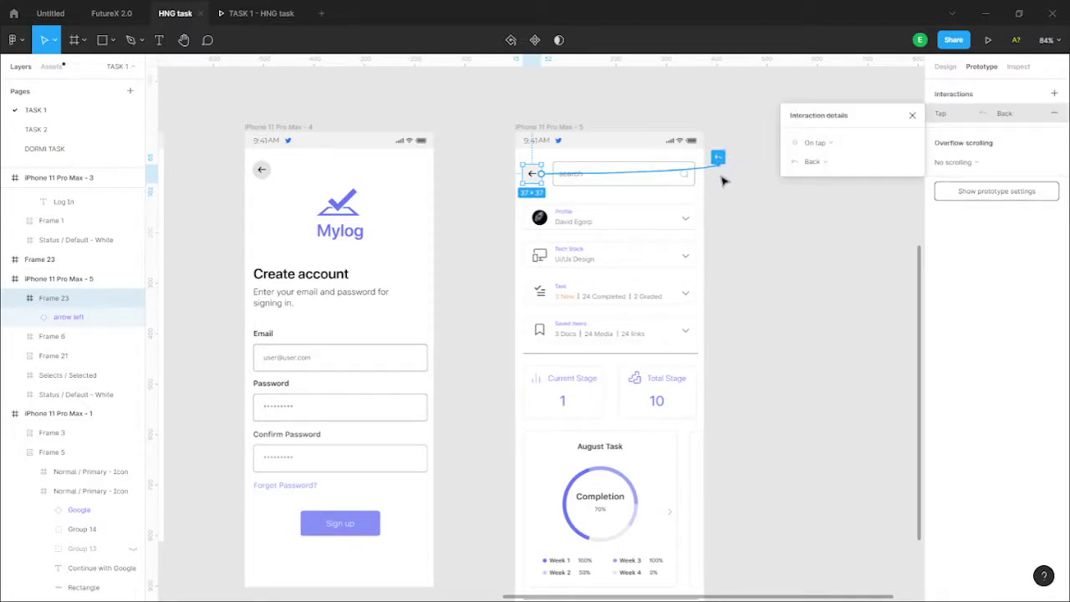
pyautogui.click(744, 221)
pyautogui.keyDown('ctrl'); pyautogui.scroll(-5, 839, 176); pyautogui.keyUp('ctrl')
pyautogui.keyDown('ctrl'); pyautogui.scroll(1, 557, 229); pyautogui.keyUp('ctrl')
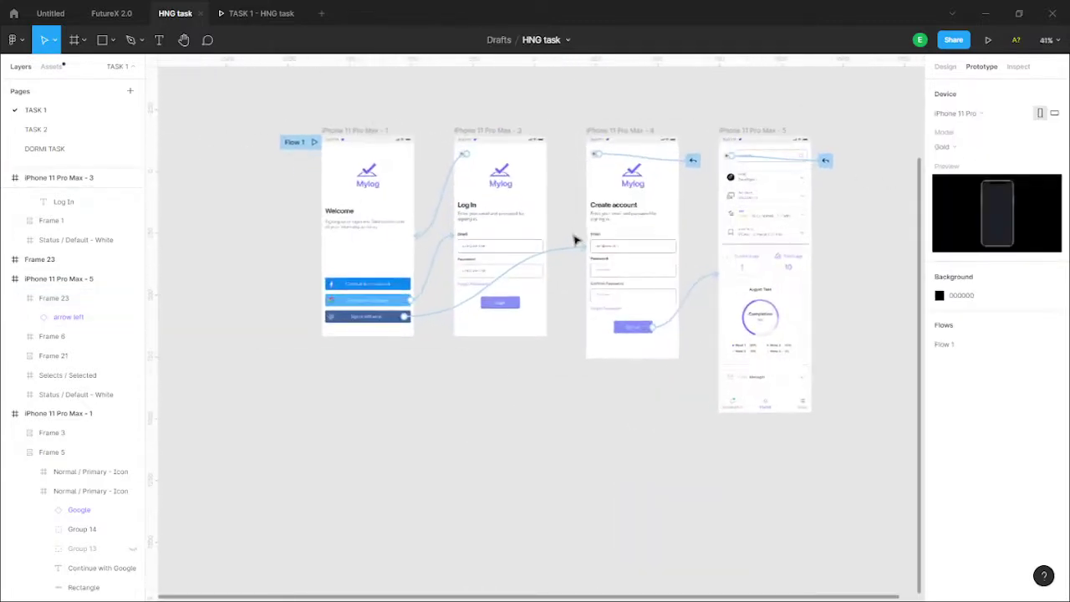
# In the running prototype, test Sign in with email through Sign up to the dashboard, repeat the sign-up, and return with the back arrows to Welcome
pyautogui.click(258, 15)
pyautogui.click(535, 502)
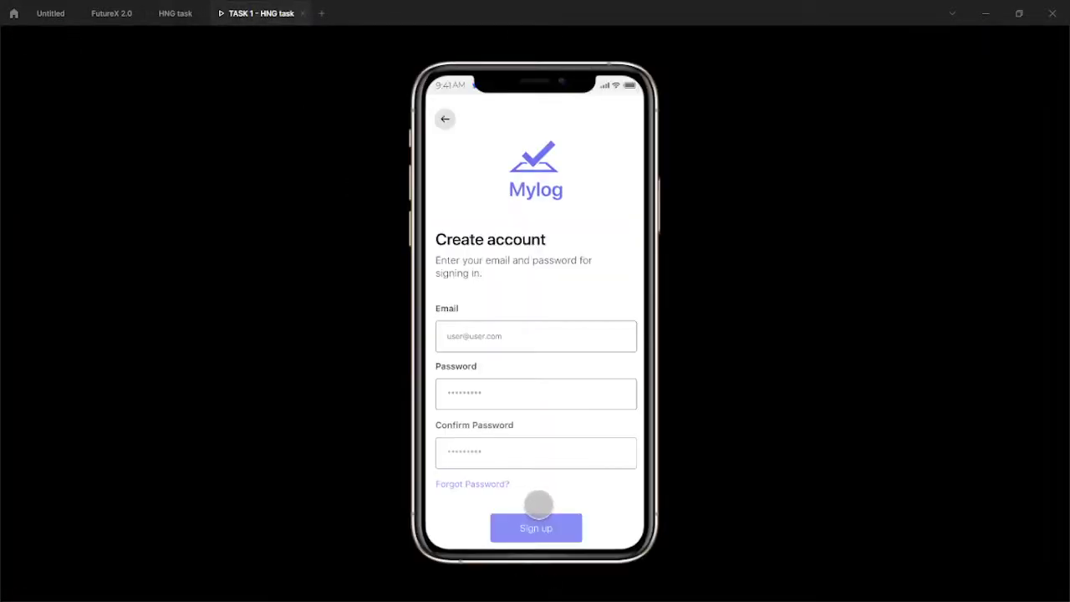
pyautogui.scroll(-1, 571, 363)
pyautogui.click(545, 467)
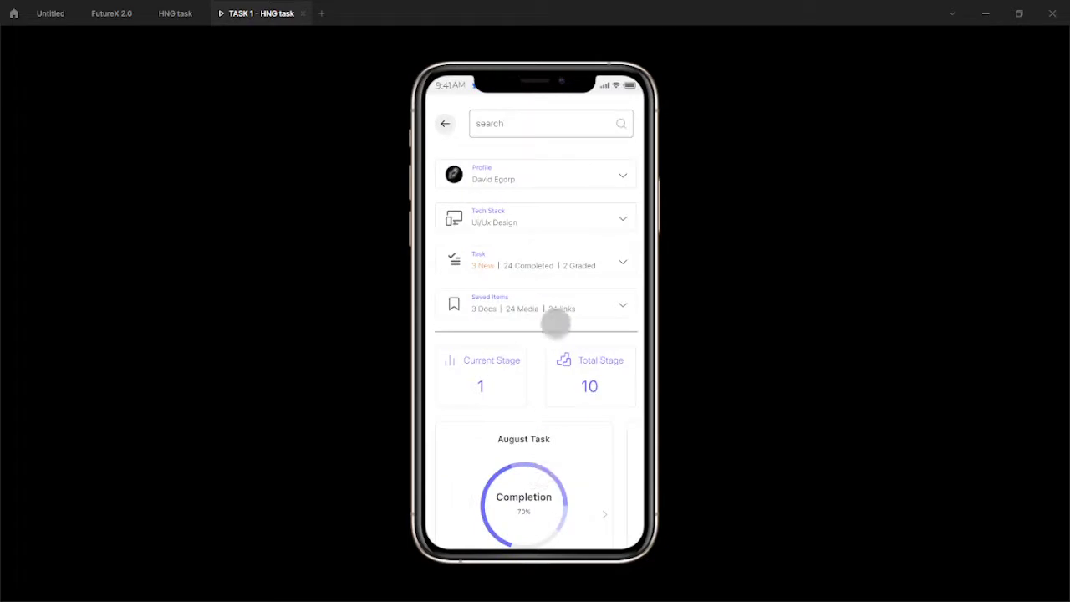
pyautogui.click(445, 123)
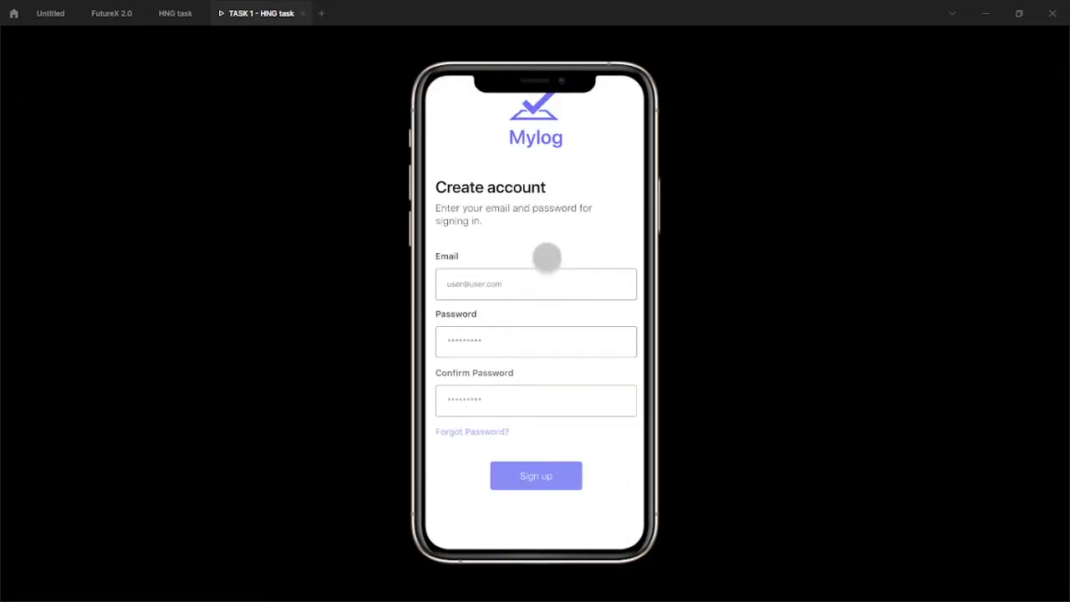
pyautogui.click(535, 475)
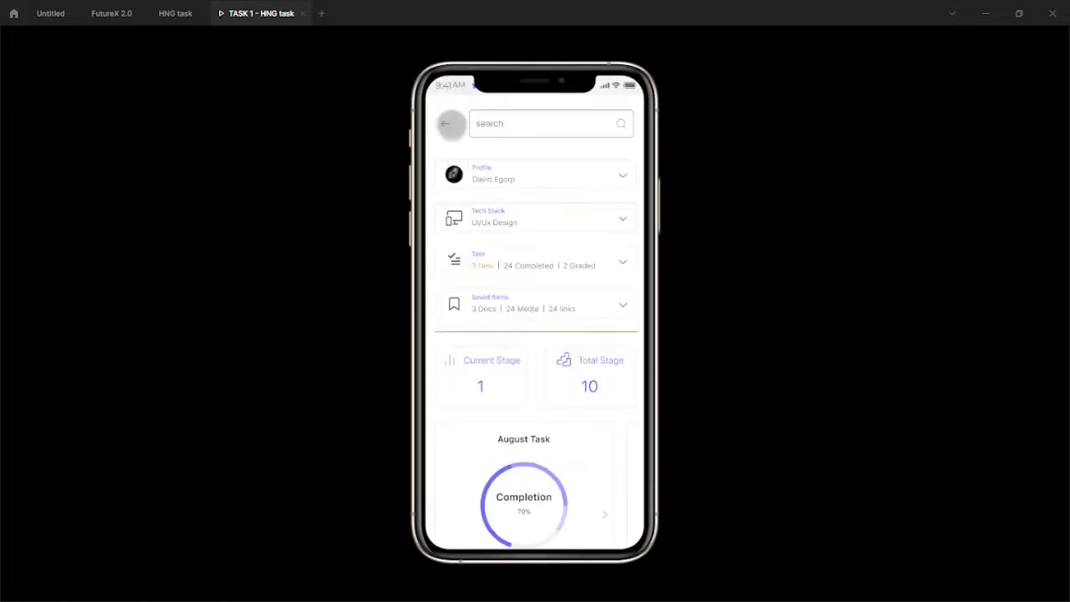
pyautogui.click(444, 122)
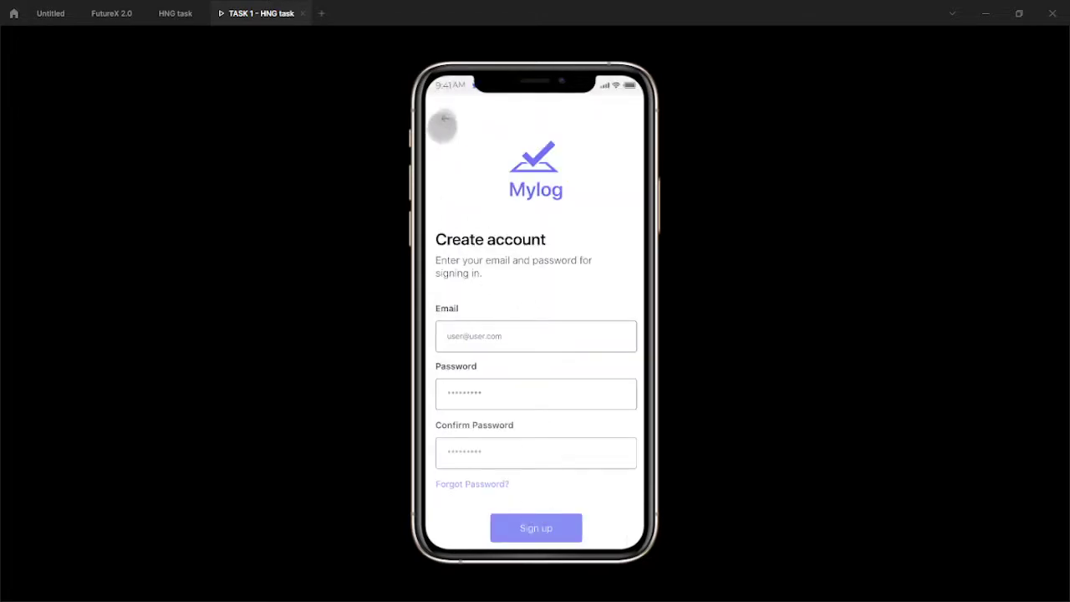
pyautogui.click(443, 121)
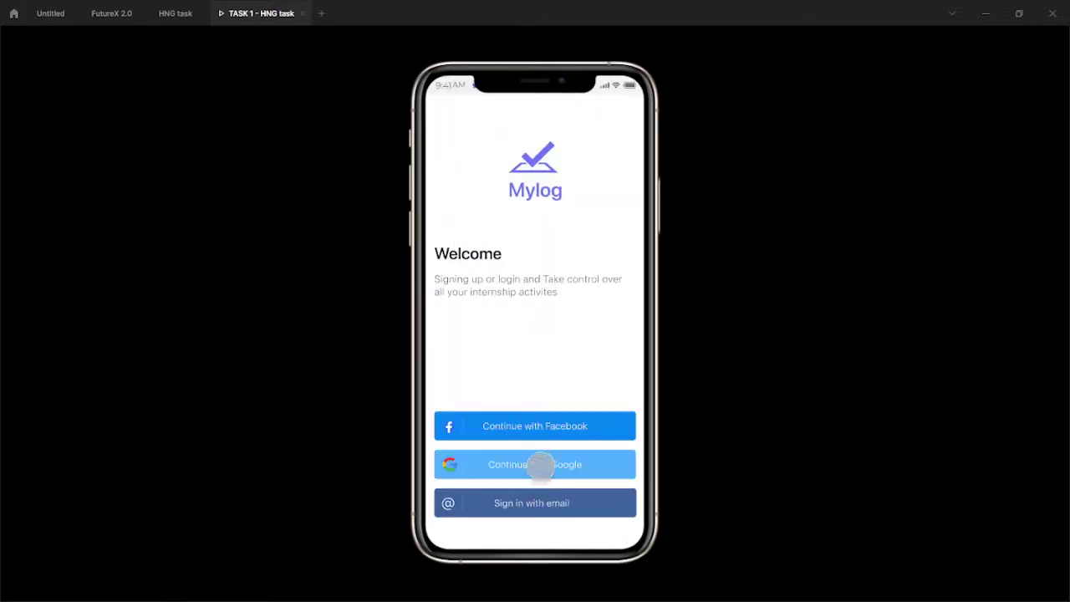
# Test Continue with Google and its back arrow, and the Sign in with email path to the dashboard and back to Welcome
pyautogui.click(540, 466)
pyautogui.click(446, 118)
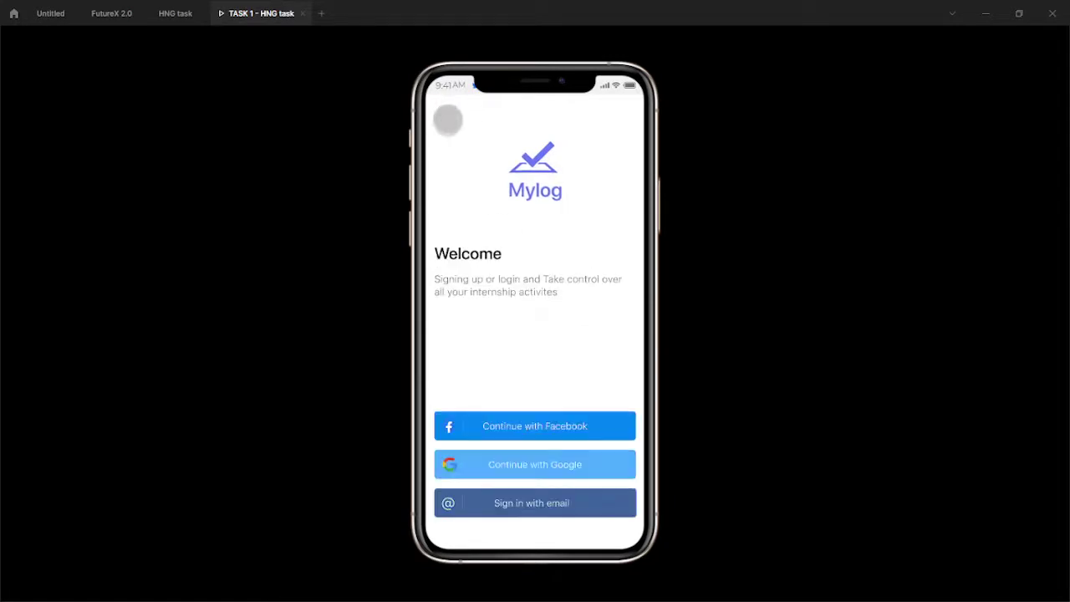
pyautogui.click(539, 504)
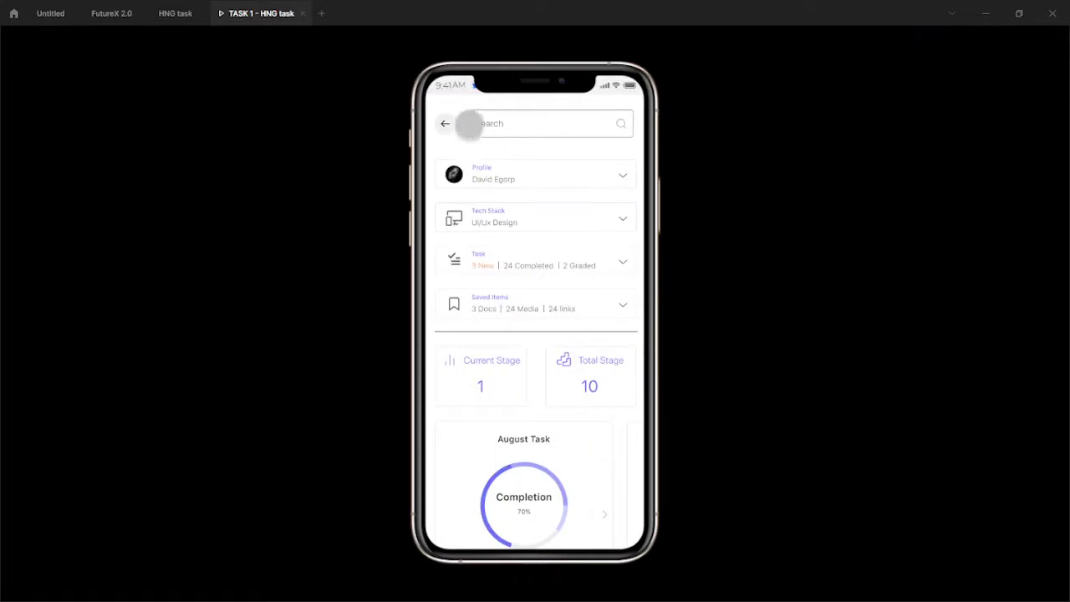
pyautogui.click(448, 123)
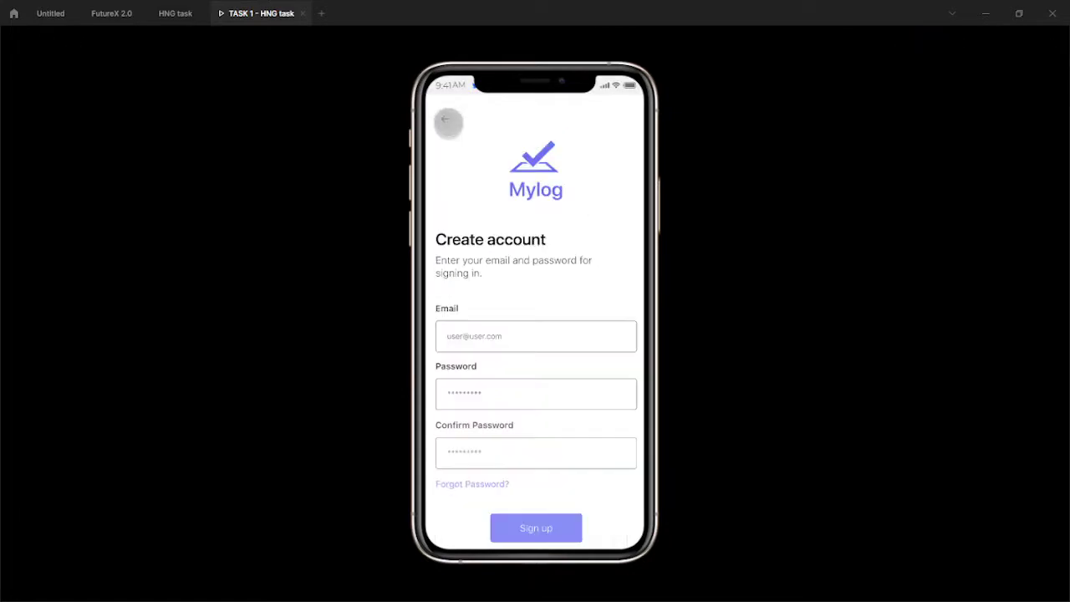
pyautogui.click(446, 119)
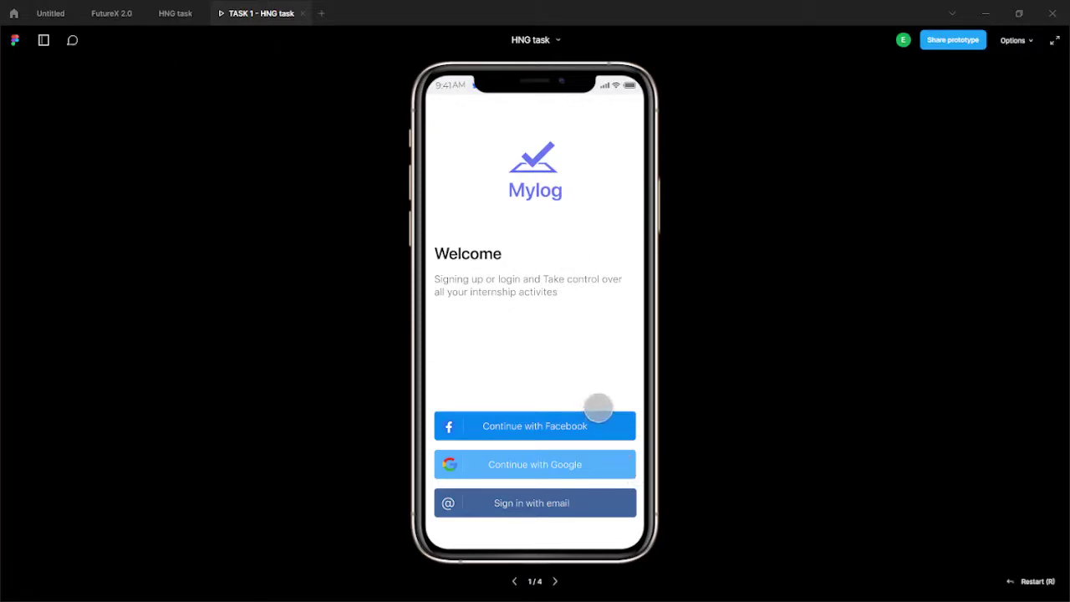
# Switch back to the HNG task design file and review the connections across all four frames
pyautogui.click(159, 15)
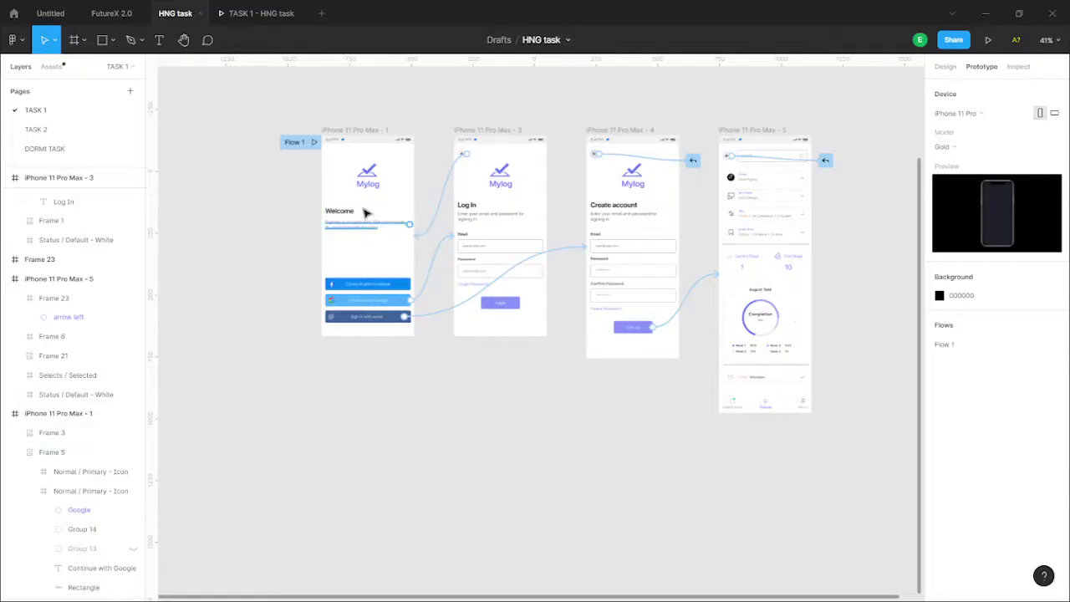
pyautogui.moveTo(567, 450); pyautogui.dragTo(594, 455)
pyautogui.scroll(1, 633, 304)
pyautogui.scroll(2, 623, 192)
pyautogui.hscroll(1, 585, 197)
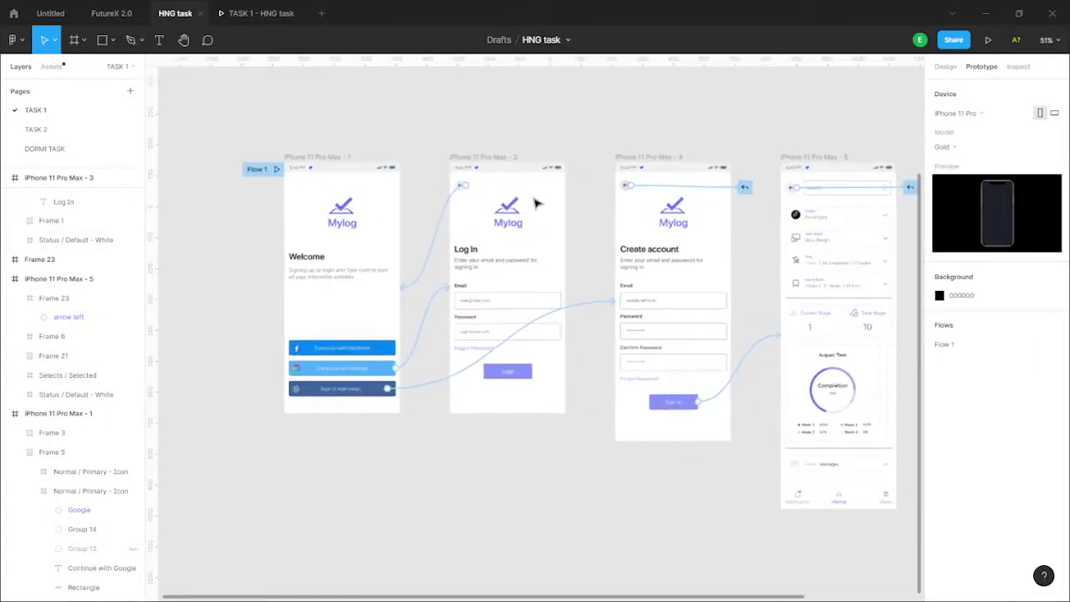
pyautogui.scroll(3, 535, 203)
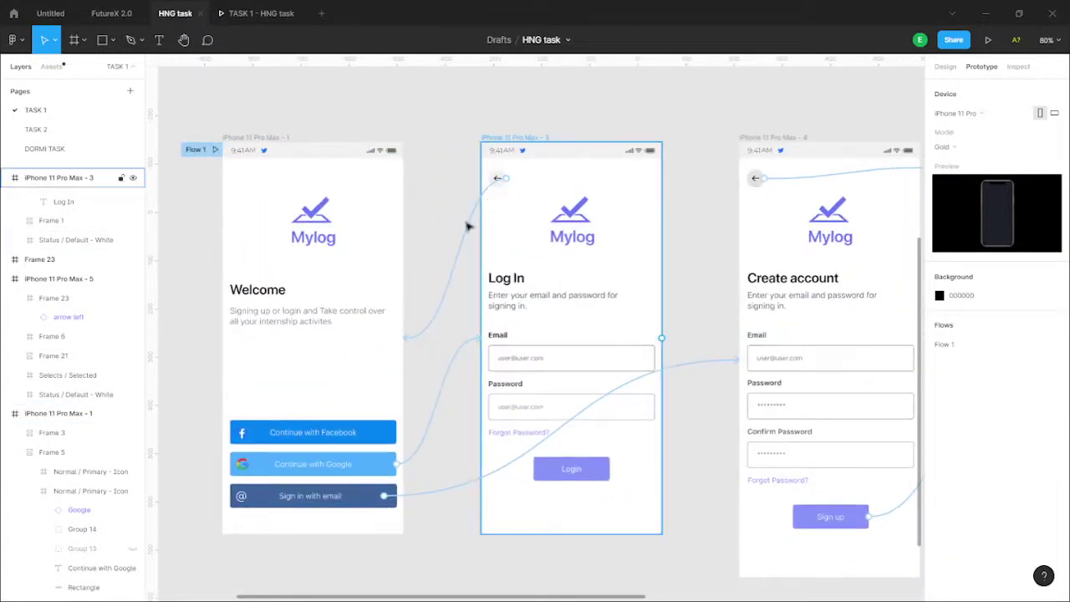
# Pull the Log In back arrow's connection off the Welcome frame and reattach it to the same frame
pyautogui.scroll(1, 468, 222)
pyautogui.click(421, 352)
pyautogui.moveTo(400, 358); pyautogui.dragTo(456, 297)
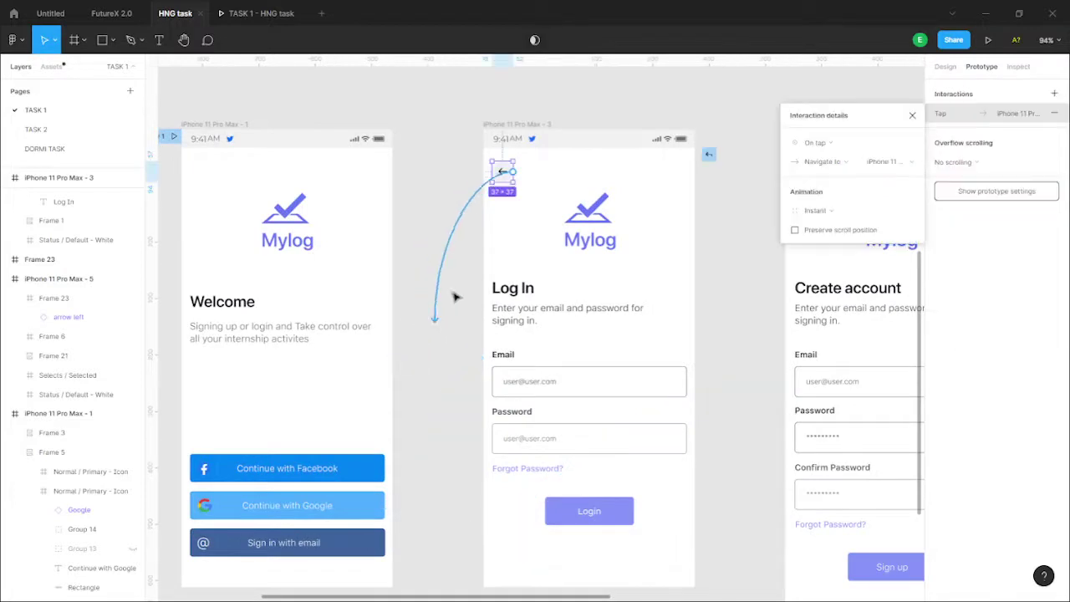
pyautogui.moveTo(425, 341); pyautogui.dragTo(375, 359)
# Examine the Log In back arrow's Navigate to connection up close and in the overview of all frames
pyautogui.scroll(3, 495, 142)
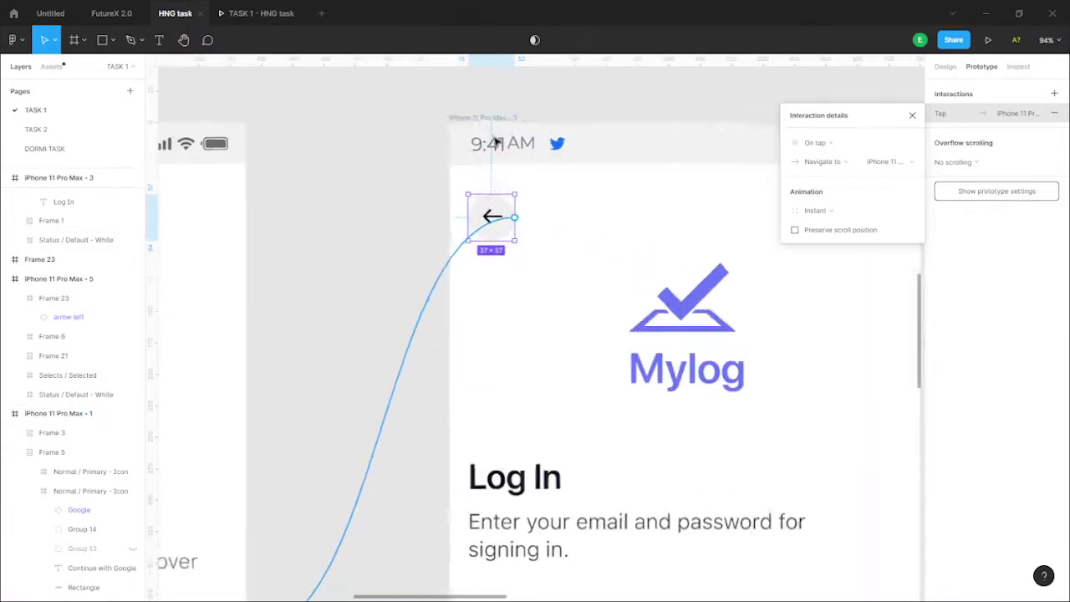
pyautogui.scroll(-5, 494, 167)
pyautogui.scroll(3, 491, 180)
pyautogui.scroll(-3, 493, 184)
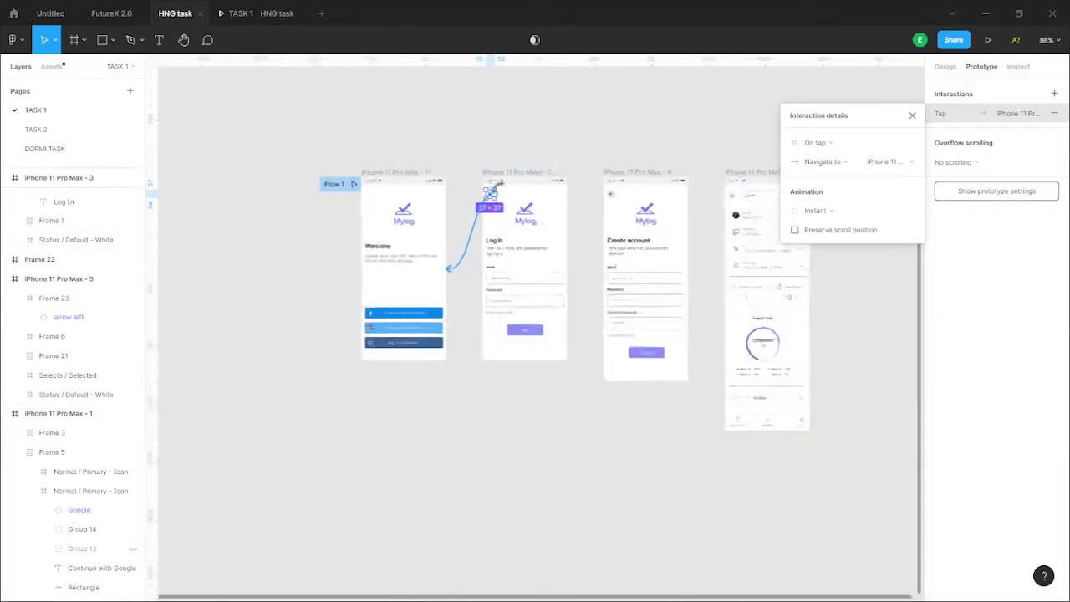
pyautogui.scroll(5, 494, 187)
pyautogui.scroll(-3, 519, 242)
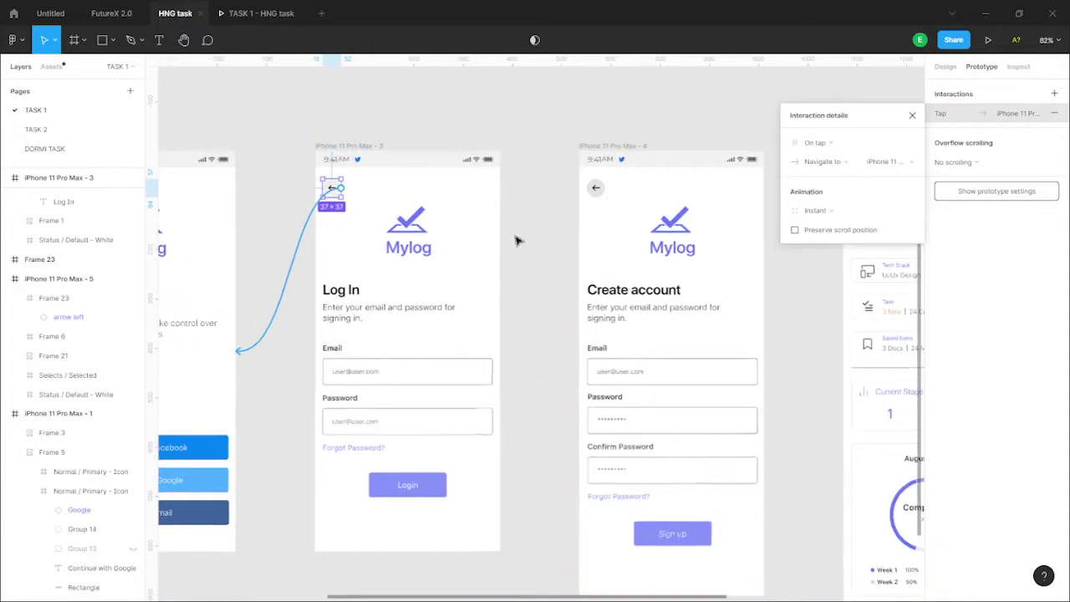
# Select the Create account screen's back arrow and compare its Back interaction with the surrounding frames
pyautogui.click(516, 241)
pyautogui.click(596, 191)
pyautogui.scroll(-3, 731, 181)
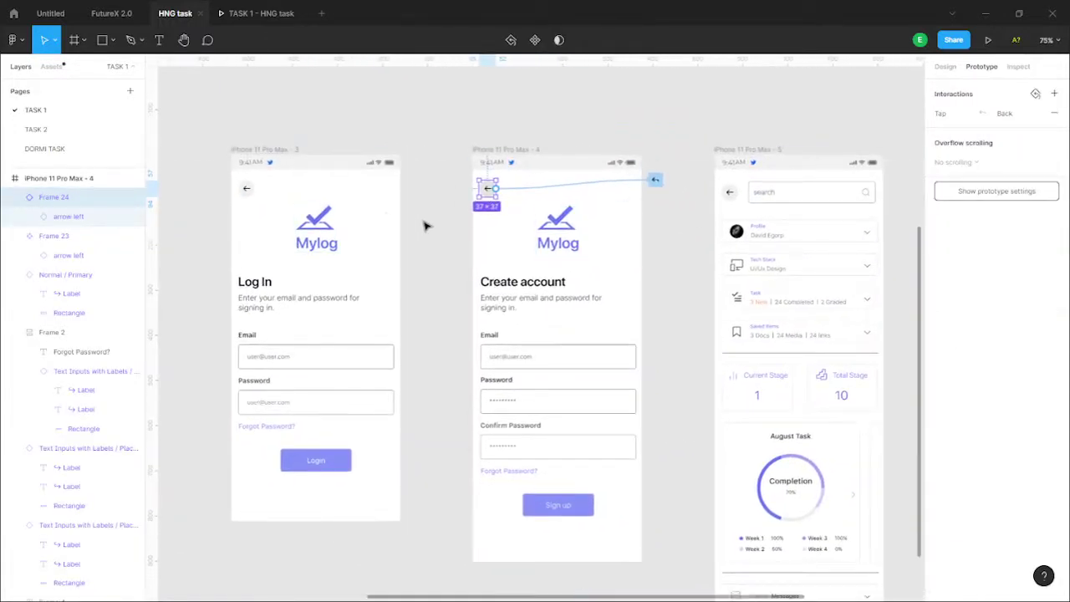
pyautogui.scroll(1, 465, 182)
pyautogui.scroll(-2, 530, 192)
pyautogui.scroll(4, 554, 196)
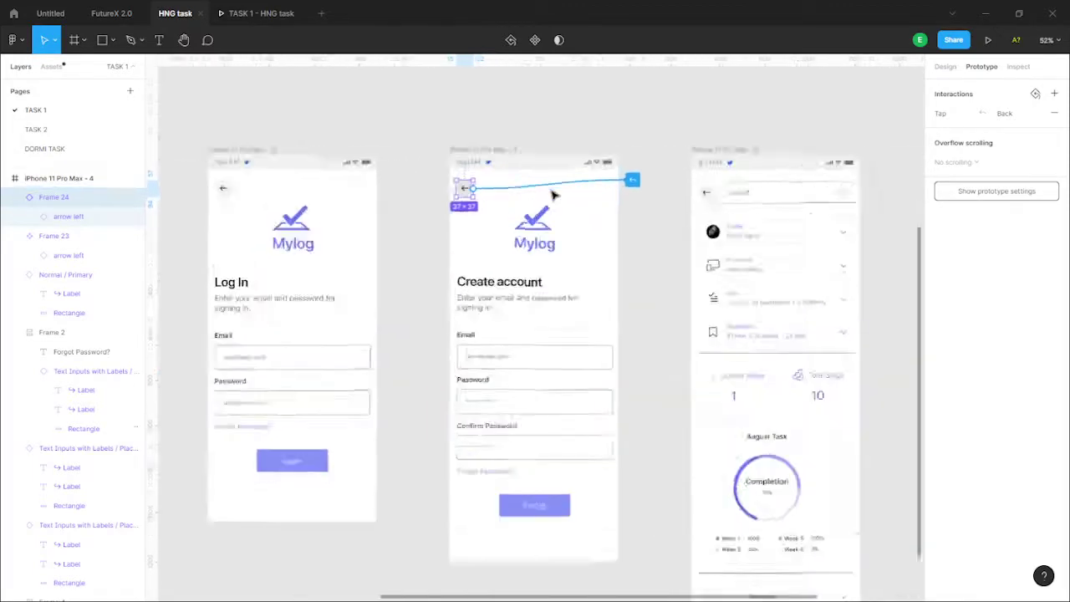
pyautogui.scroll(-3, 457, 193)
pyautogui.scroll(5, 525, 189)
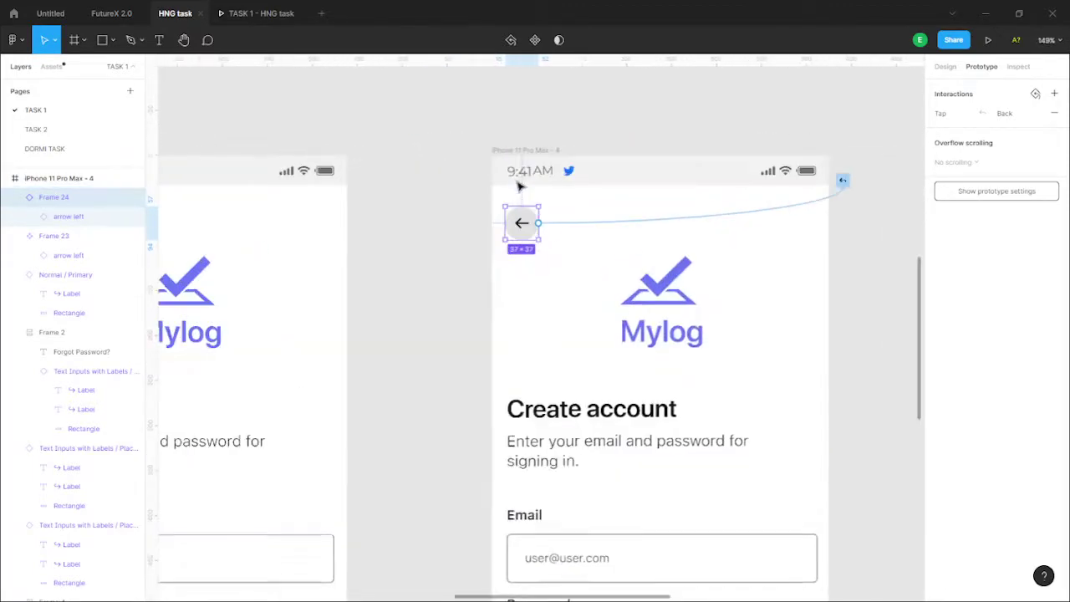
pyautogui.scroll(-1, 523, 225)
pyautogui.scroll(2, 525, 231)
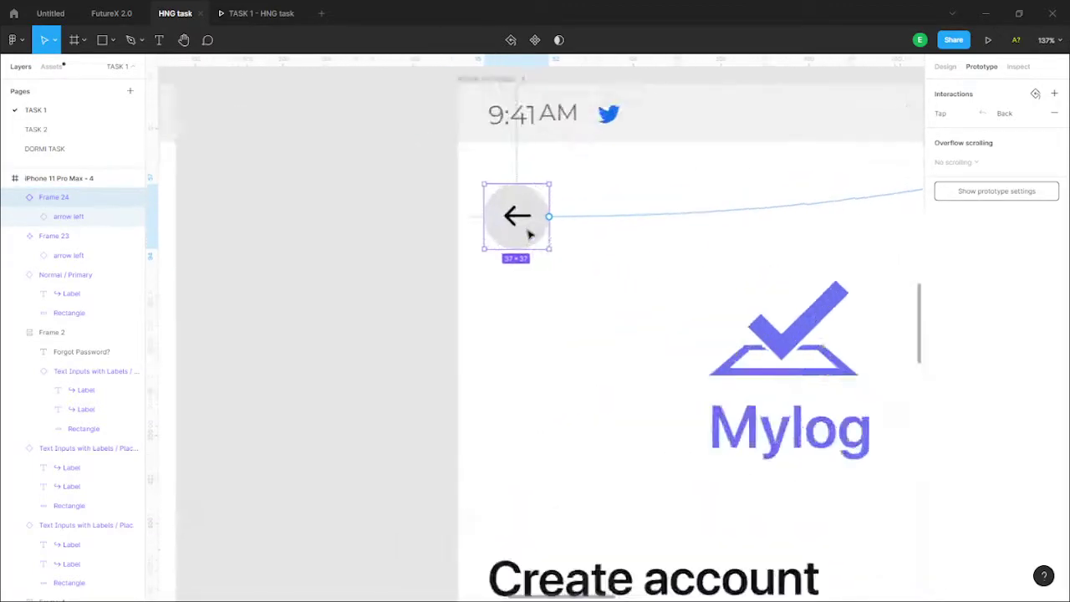
pyautogui.scroll(-3, 530, 246)
pyautogui.scroll(-4, 709, 221)
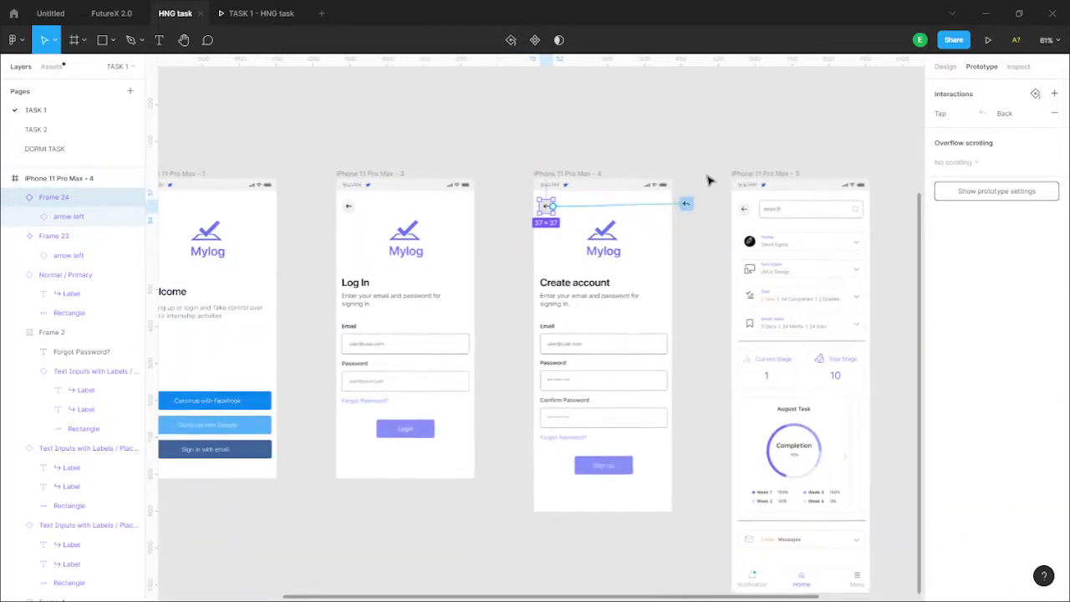
pyautogui.scroll(1, 709, 280)
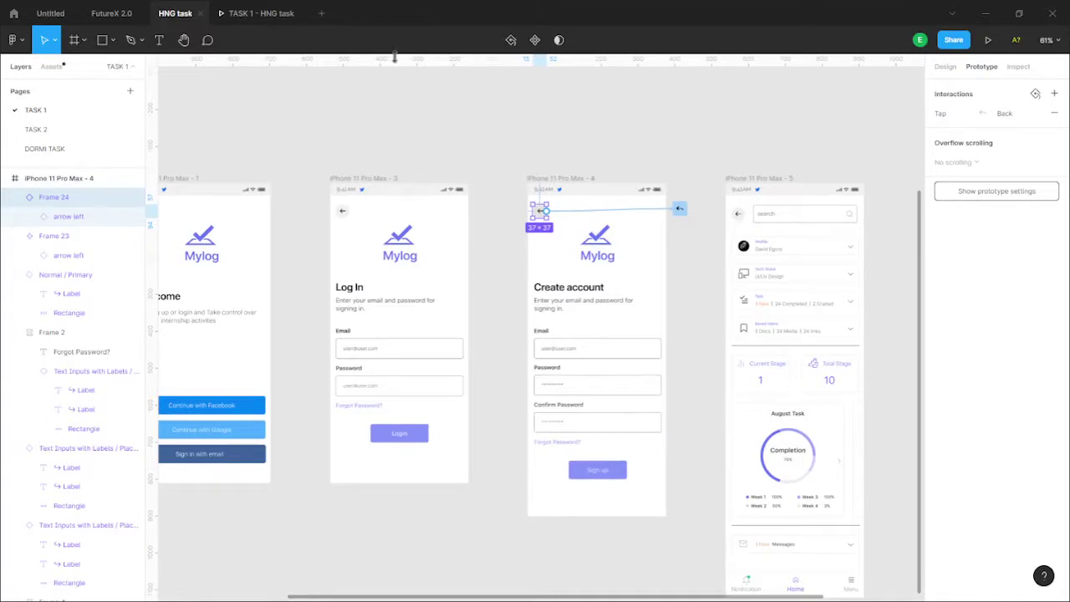
pyautogui.hscroll(-2, 429, 354)
pyautogui.hscroll(2, 334, 306)
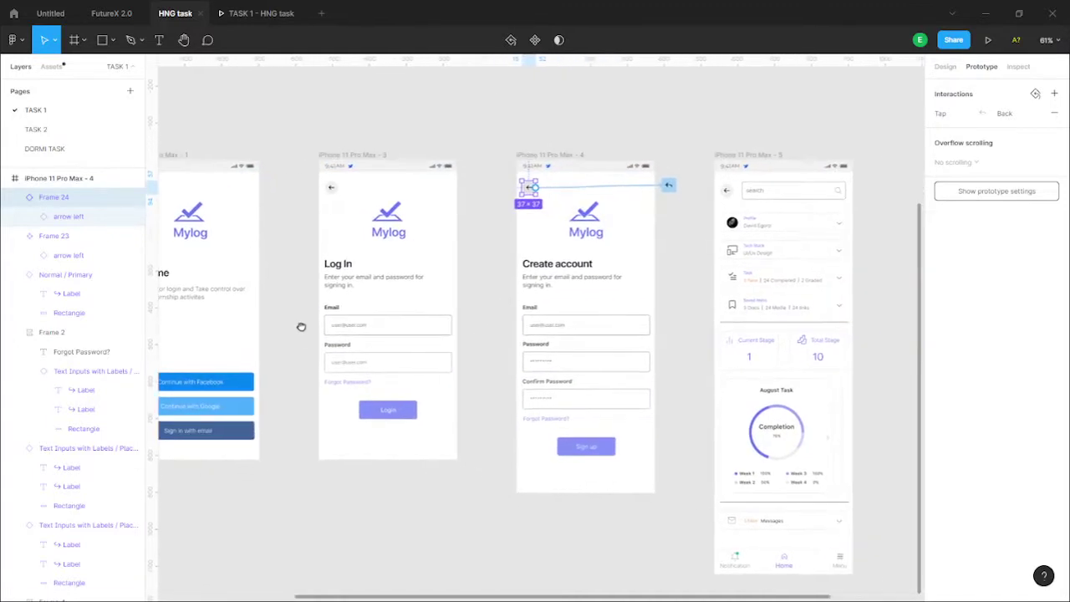